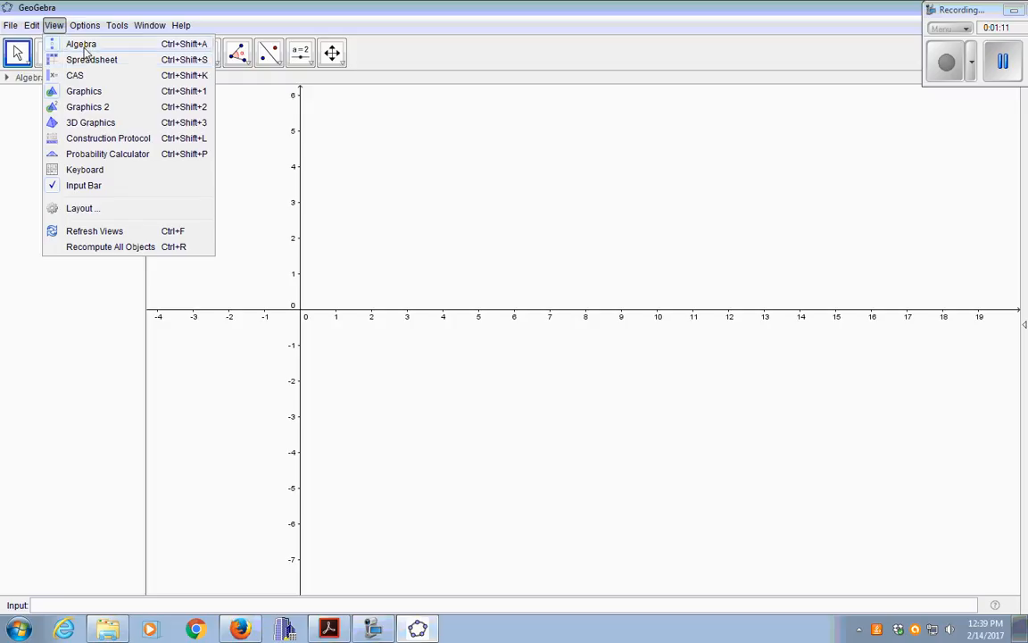
# Hide the Algebra view, and bring it back beside the Graphics view.
pyautogui.press('Escape')
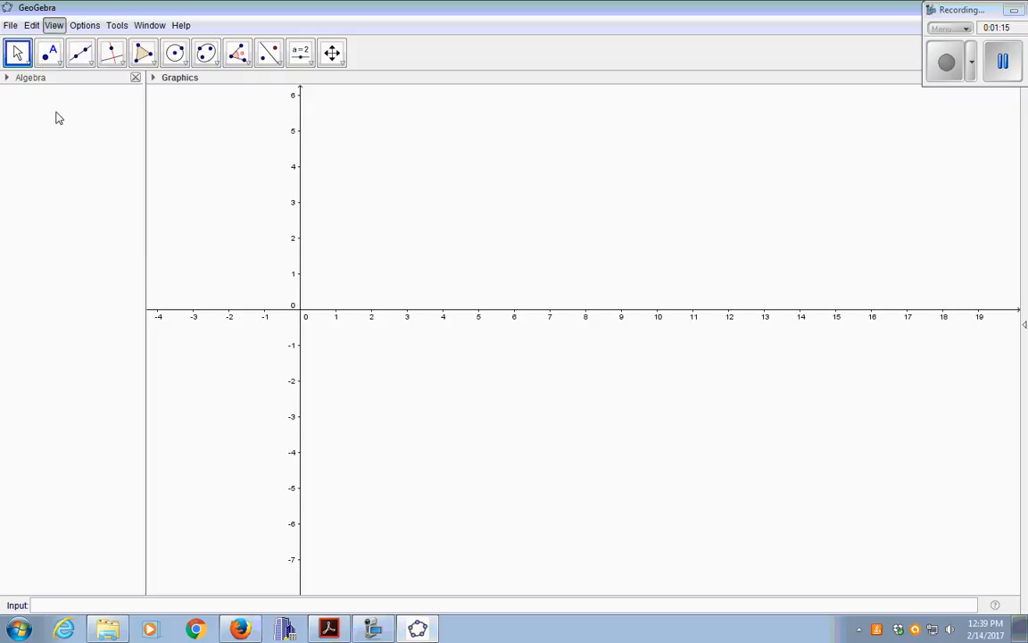
pyautogui.click(53, 25)
pyautogui.press('Escape')
pyautogui.hotkey('ctrl', 'shift', 'a')
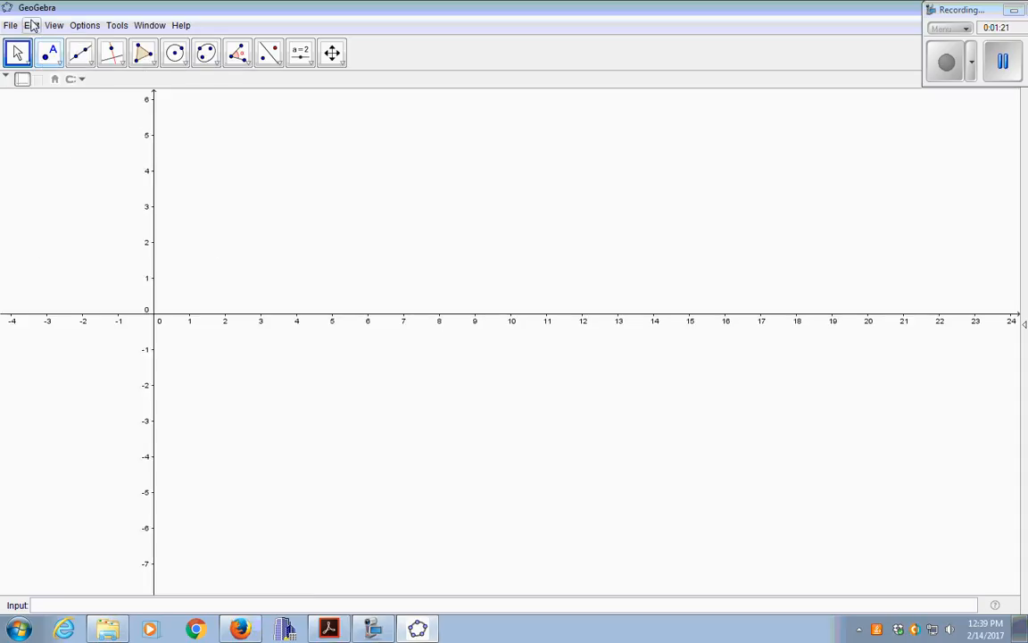
pyautogui.click(54, 25)
pyautogui.press('Escape')
pyautogui.hotkey('ctrl', 'shift', 'a')
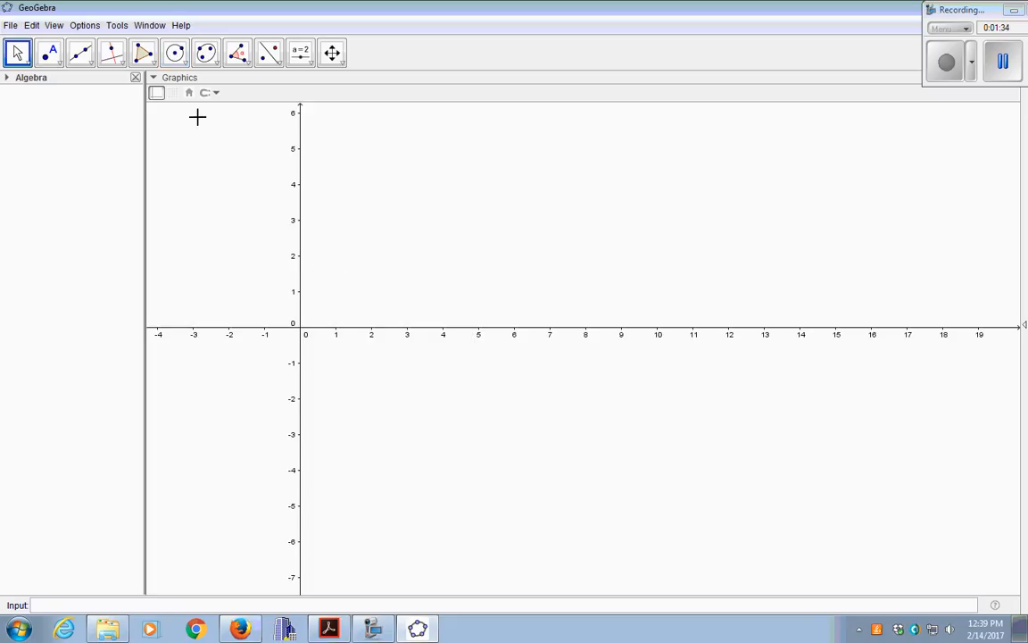
# Set the interface font size to 24 pt.
pyautogui.click(89, 27)
pyautogui.moveTo(110, 89)
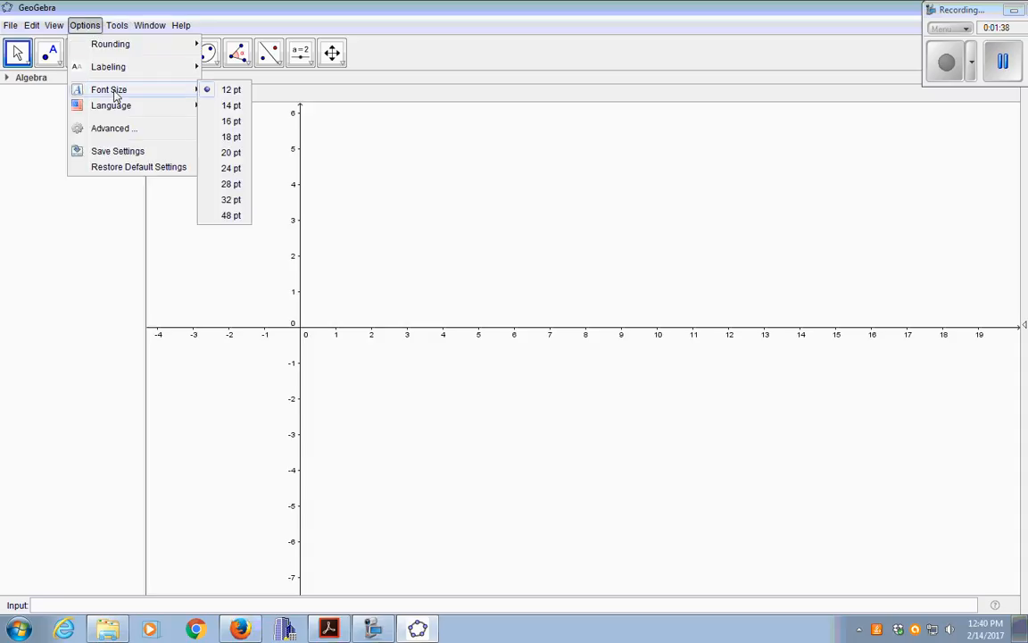
pyautogui.click(229, 168)
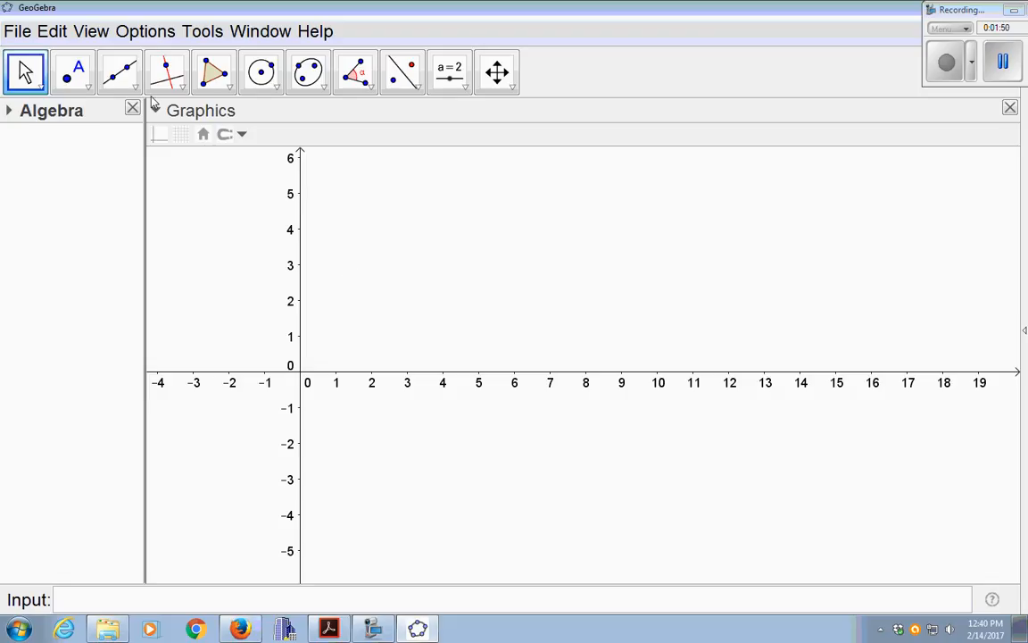
# Show the Spreadsheet view and enter the whole numbers 0 through 4 in cells A1 to A5.
pyautogui.click(91, 32)
pyautogui.click(101, 83)
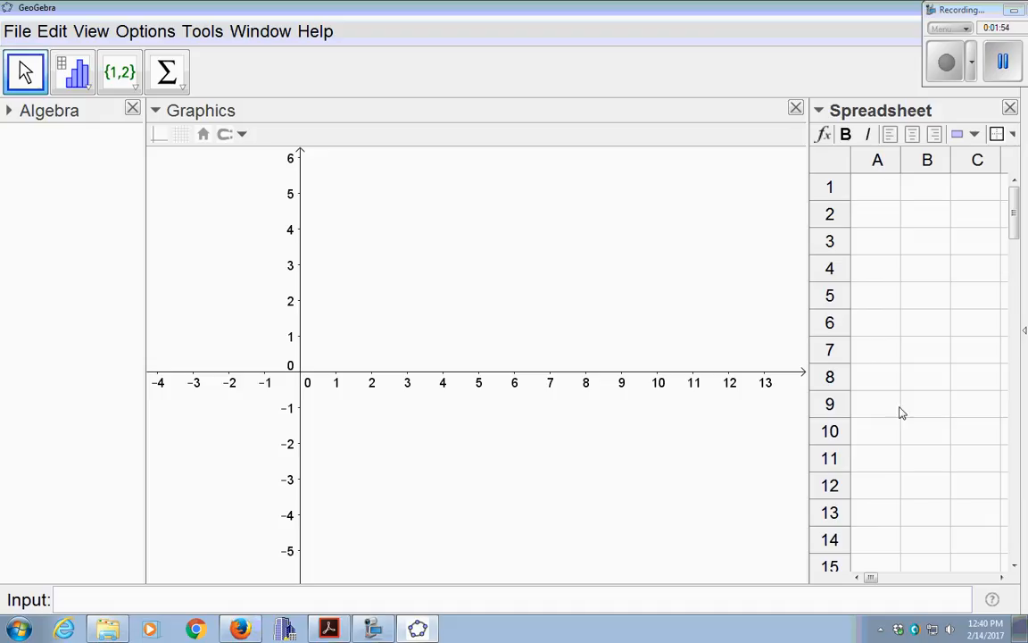
pyautogui.click(863, 186)
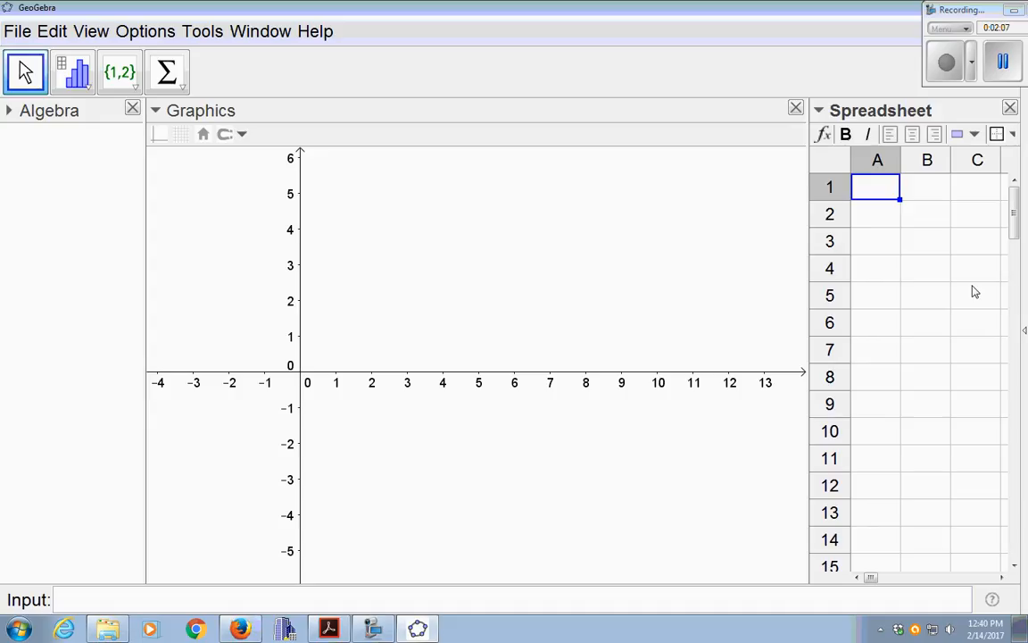
pyautogui.write('0')
pyautogui.press('Return')
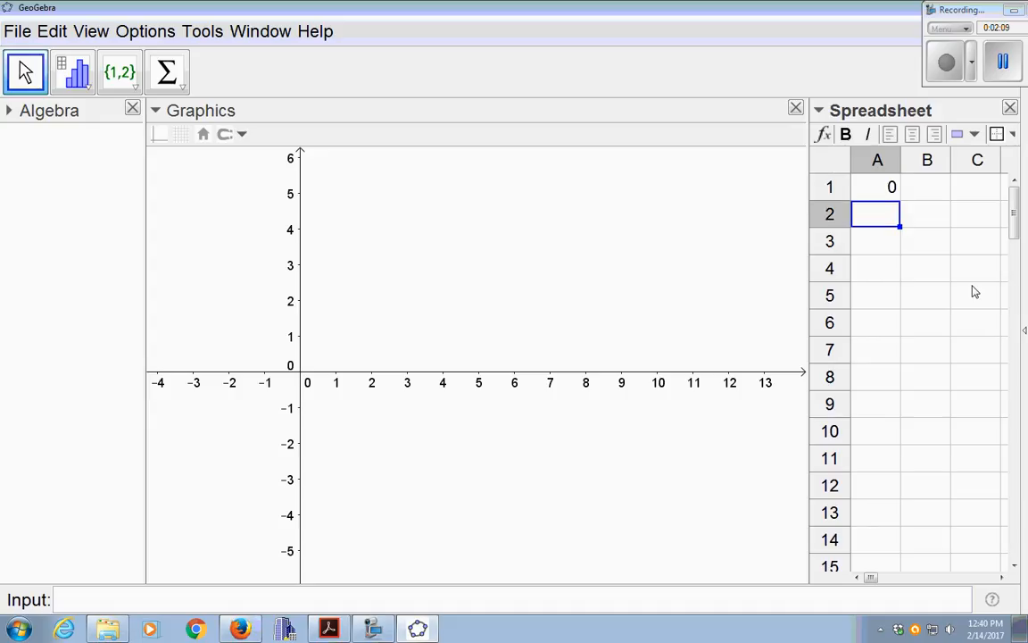
pyautogui.write('1')
pyautogui.press('Return')
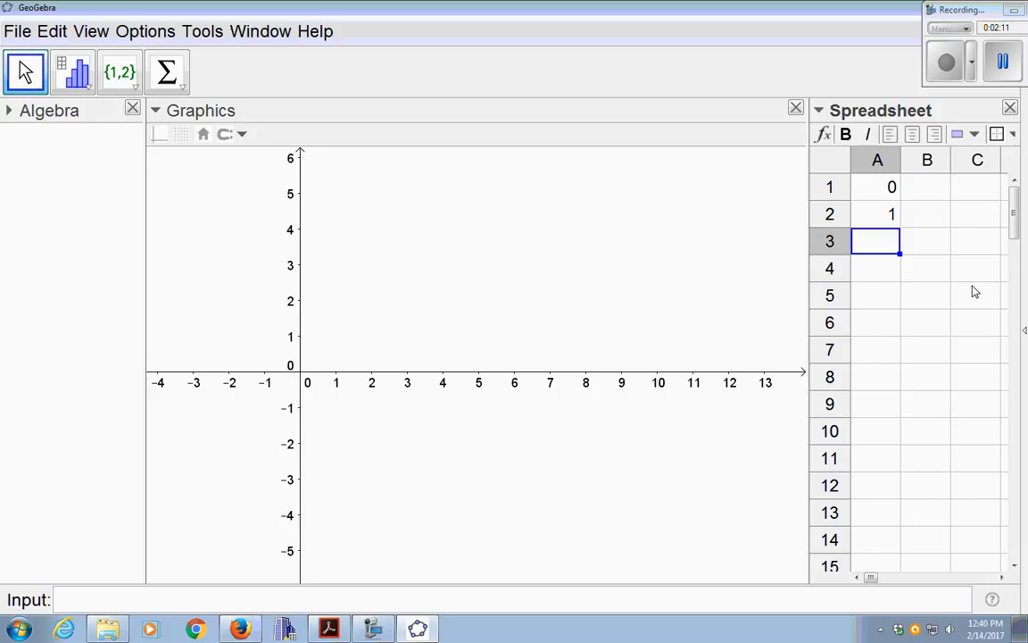
pyautogui.write('2')
pyautogui.press('Return')
pyautogui.write('3')
pyautogui.press('Return')
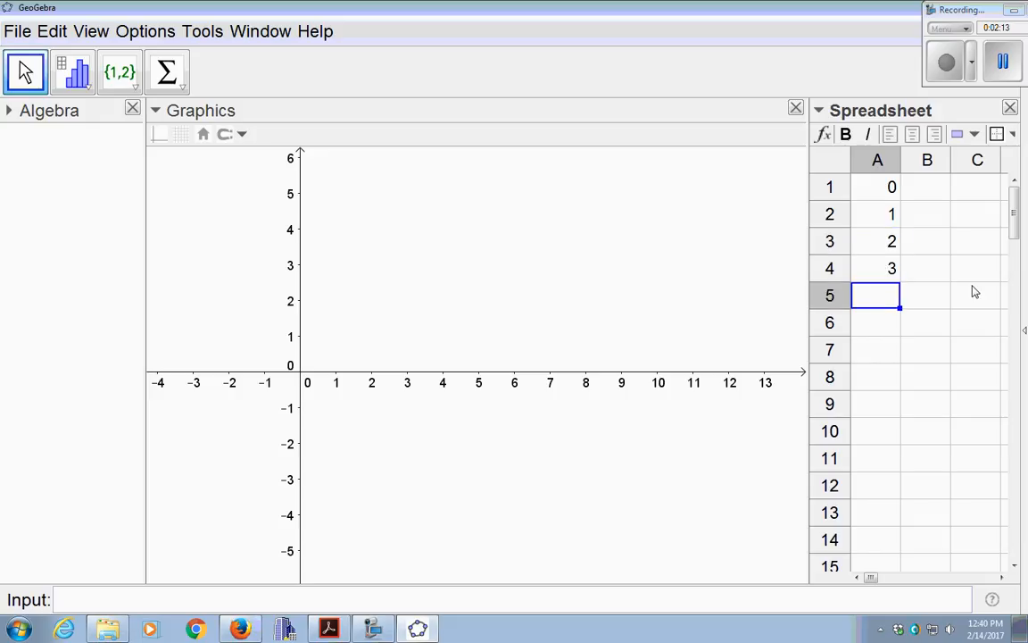
pyautogui.write('4')
pyautogui.press('Return')
# Continue column A with the whole numbers 5 through 10 in cells A6 to A11.
pyautogui.write('5')
pyautogui.press('Return')
pyautogui.write('6')
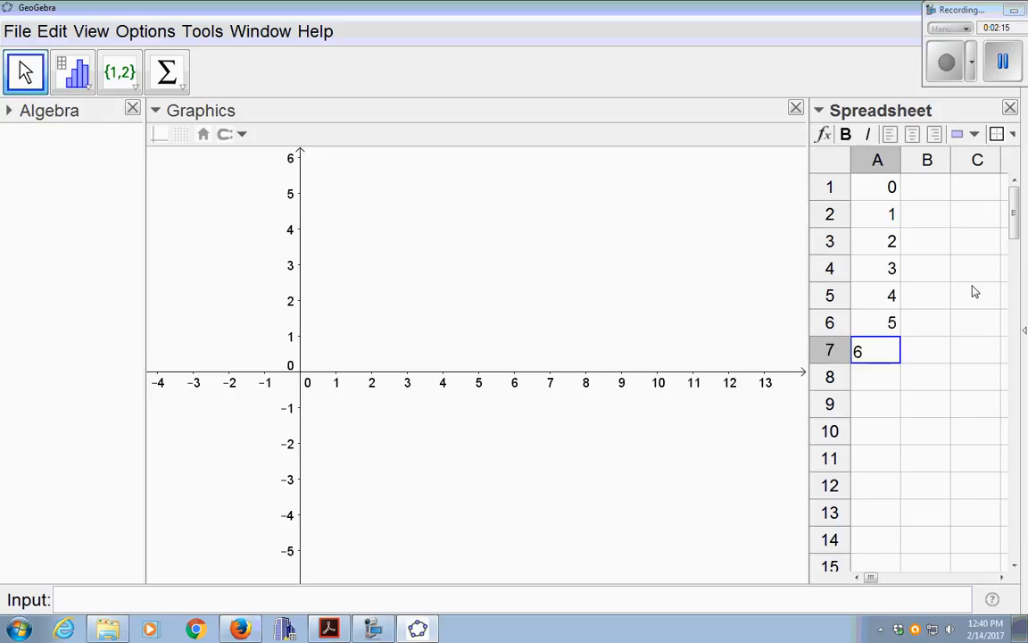
pyautogui.press('Return')
pyautogui.write('7')
pyautogui.press('Return')
pyautogui.write('8')
pyautogui.press('Return')
pyautogui.write('9')
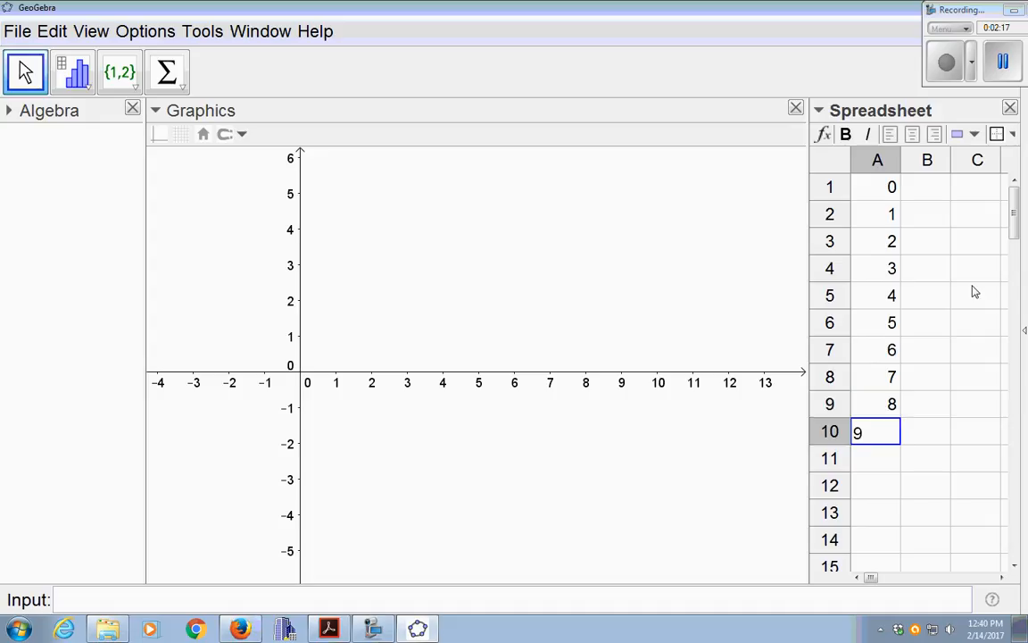
pyautogui.press('Return')
pyautogui.write('10')
pyautogui.press('Return')
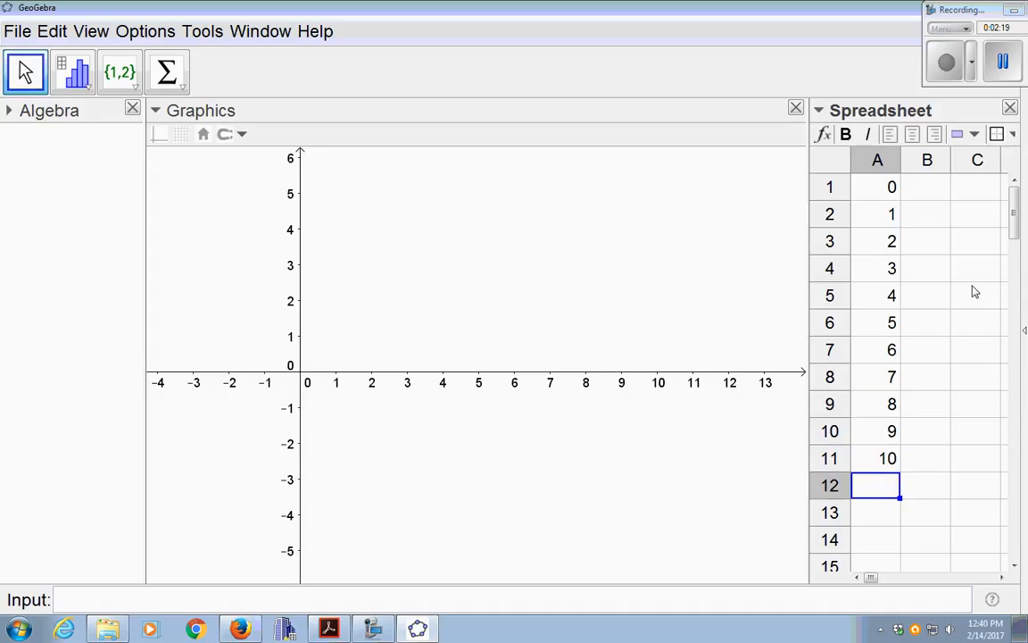
# Enter 3362, 3487, 3725, 4081 and 4694 in cells B1 to B5.
pyautogui.click(925, 197)
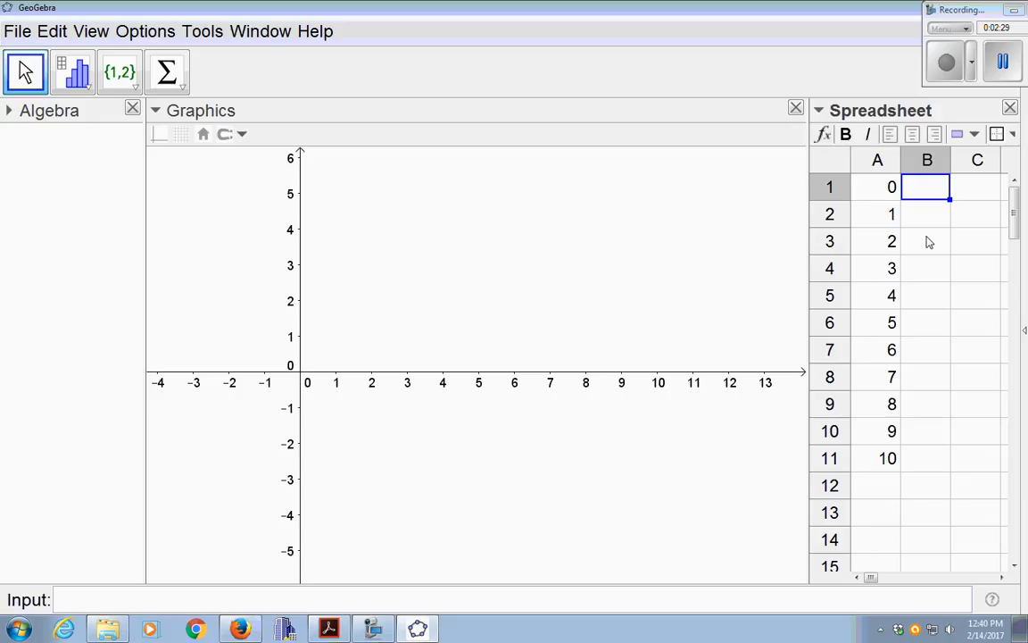
pyautogui.write('3362')
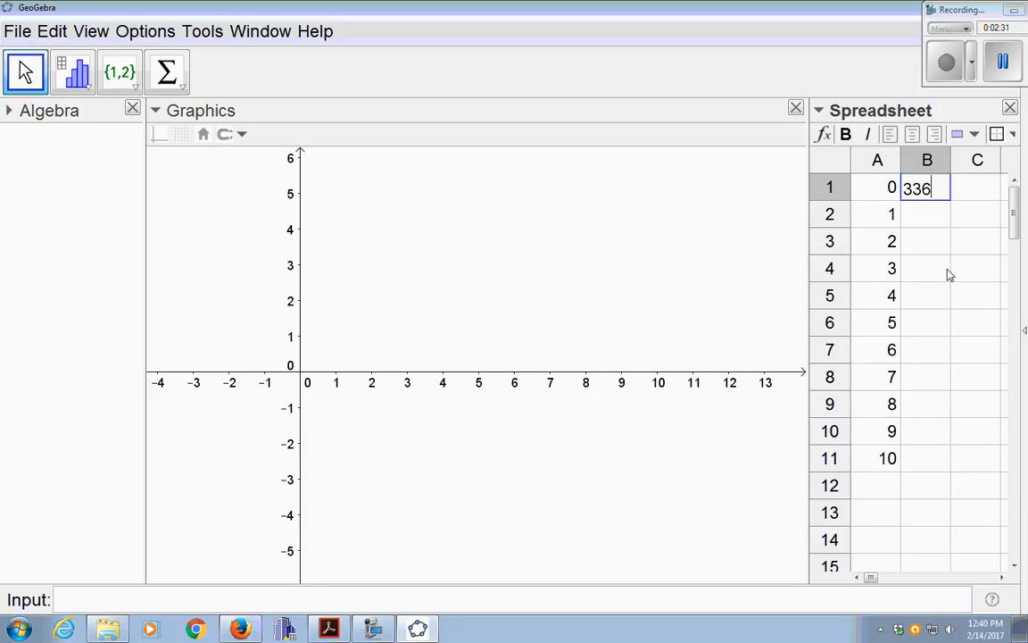
pyautogui.press('Return')
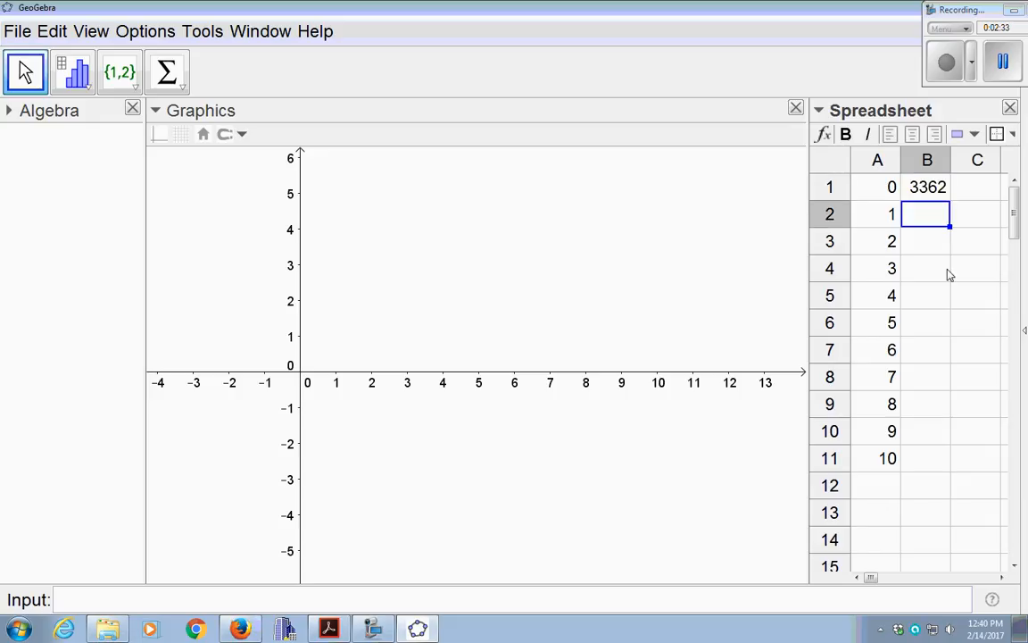
pyautogui.write('3487')
pyautogui.press('Return')
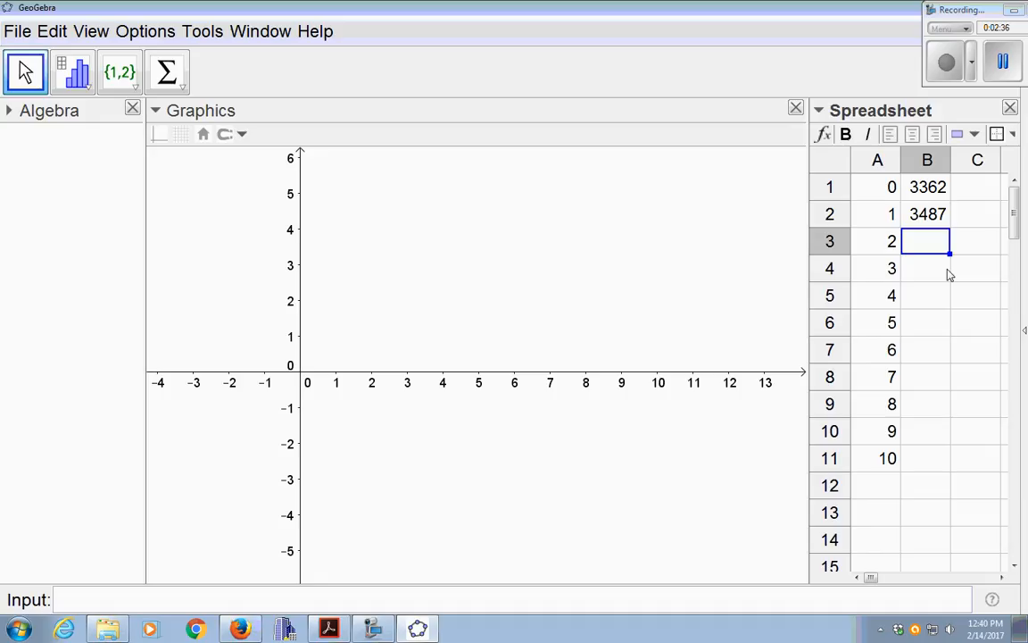
pyautogui.write('3725')
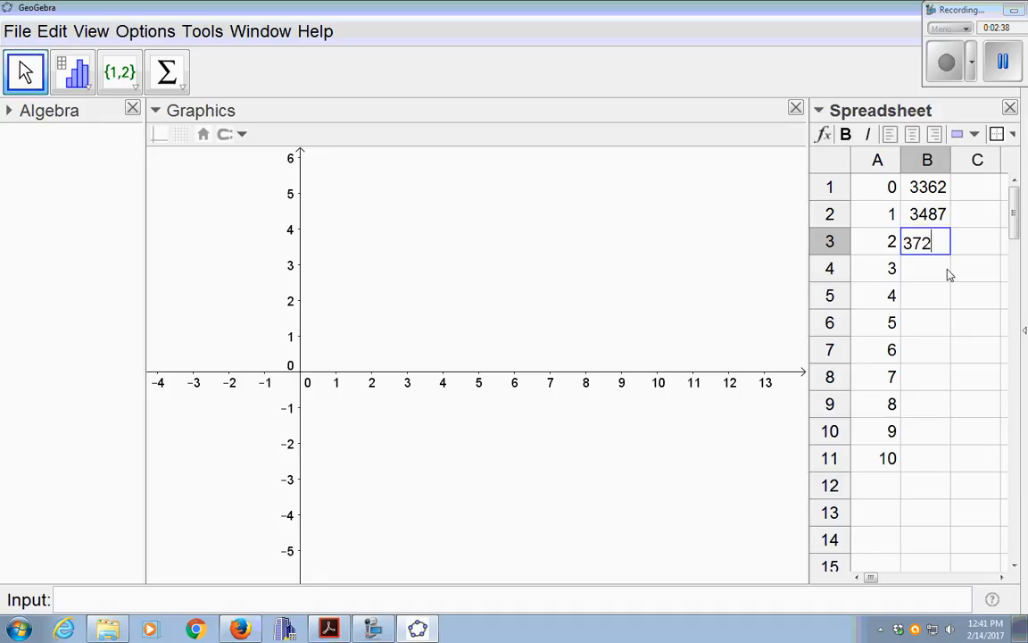
pyautogui.press('Return')
pyautogui.write('4081')
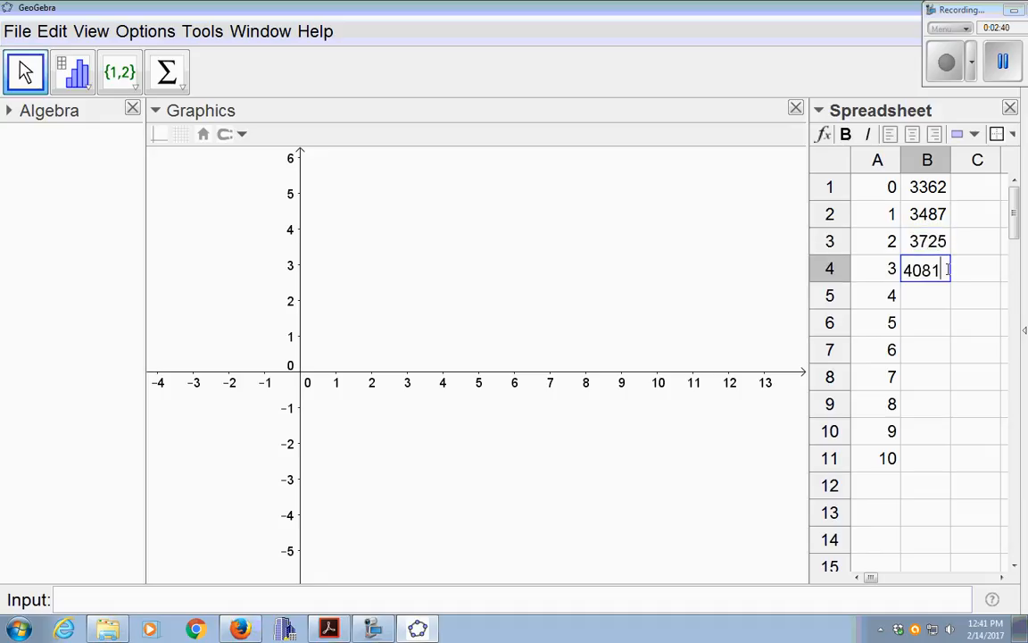
pyautogui.press('Return')
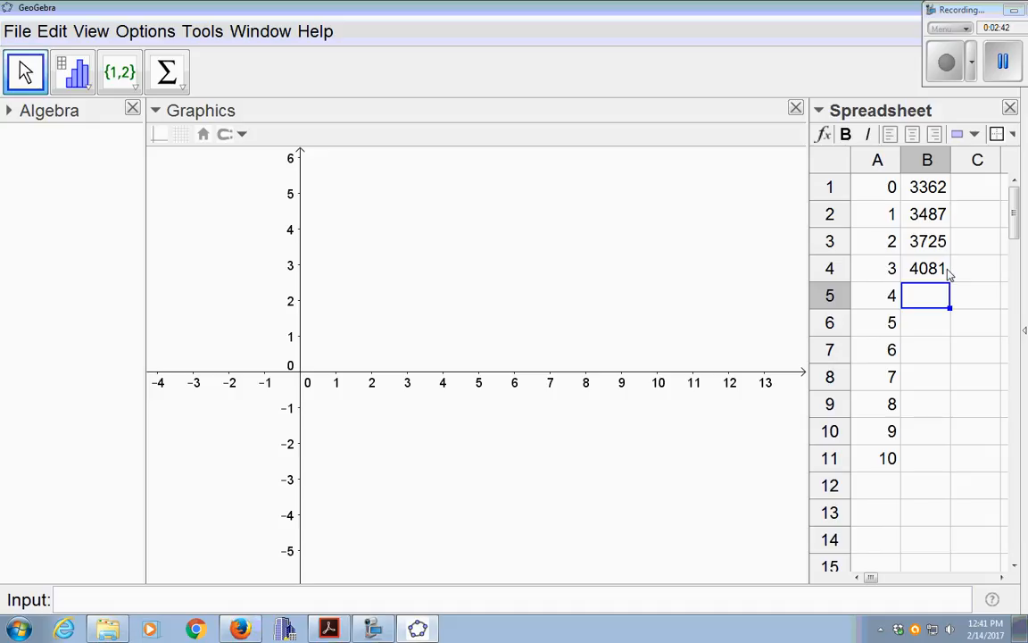
pyautogui.write('43')
pyautogui.press('BackSpace')
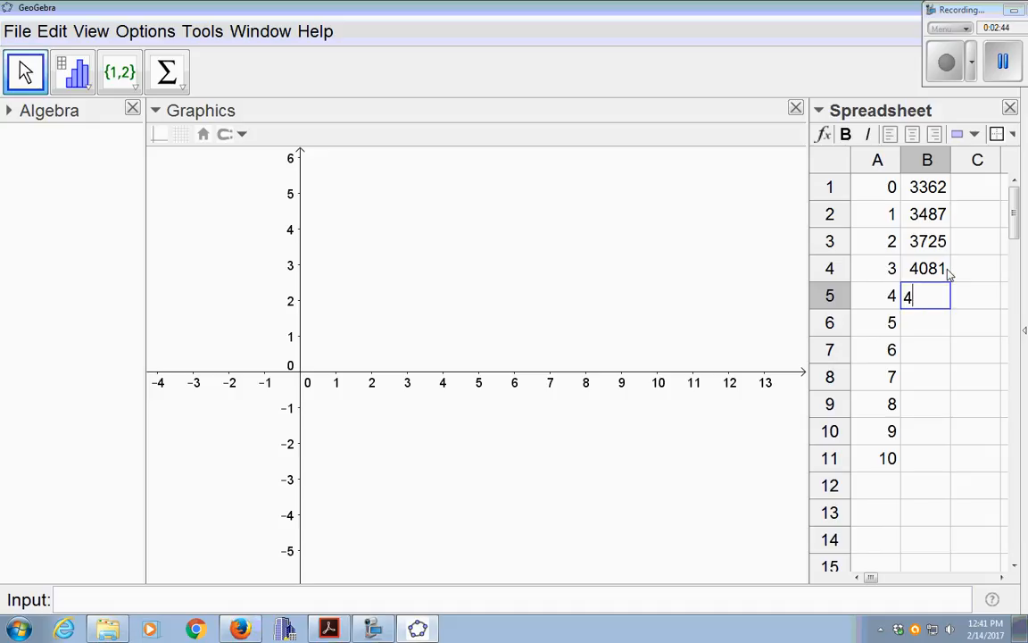
pyautogui.write('694')
pyautogui.press('Return')
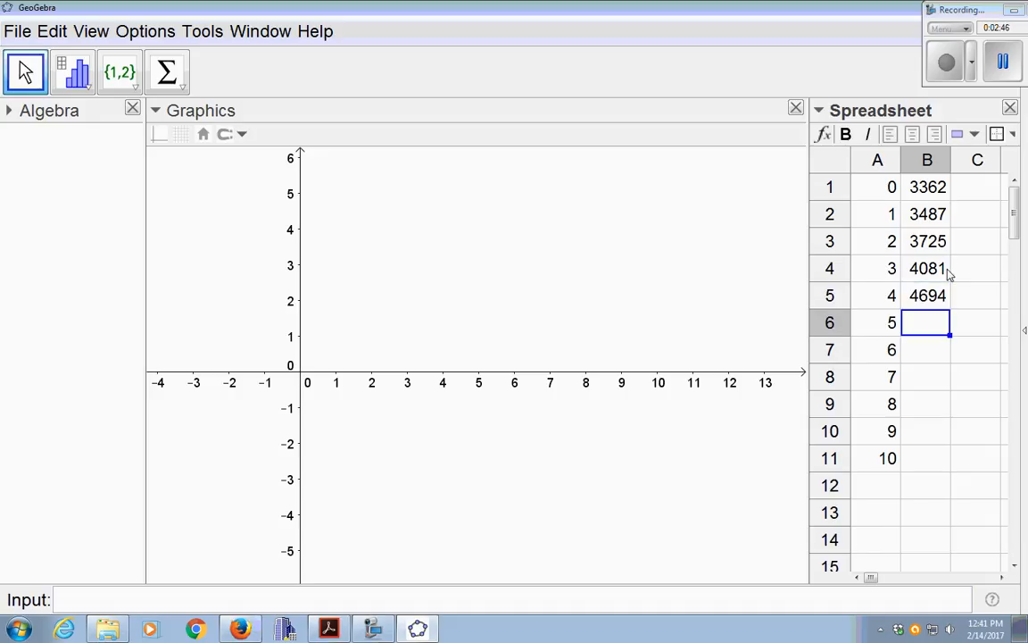
# Enter 5132, 5491, 5836, 6185, 6585 and 7020 in cells B6 to B11.
pyautogui.write('5132')
pyautogui.press('Return')
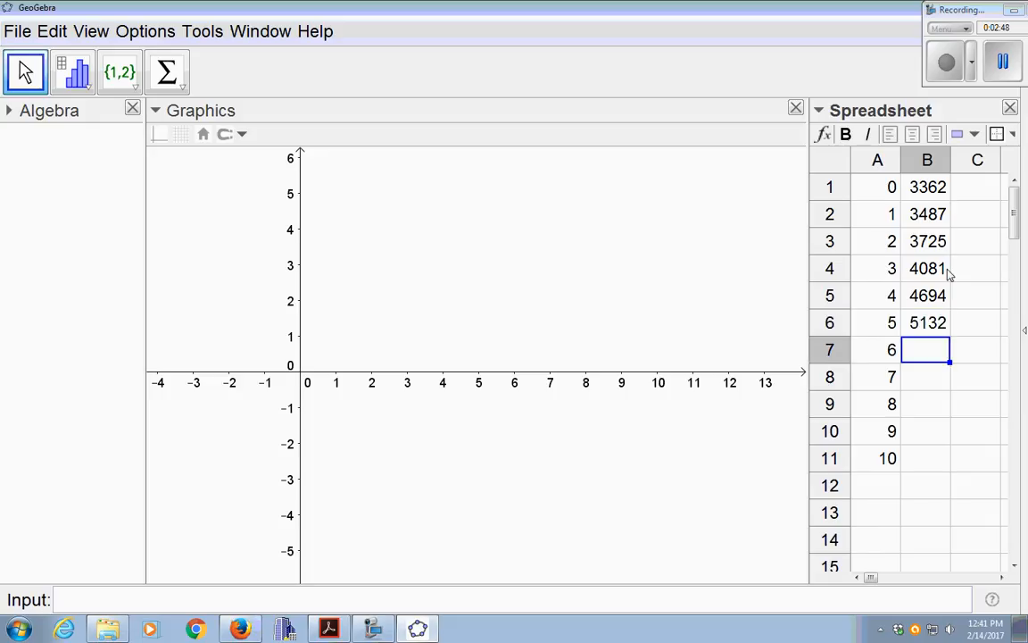
pyautogui.write('5491')
pyautogui.press('Return')
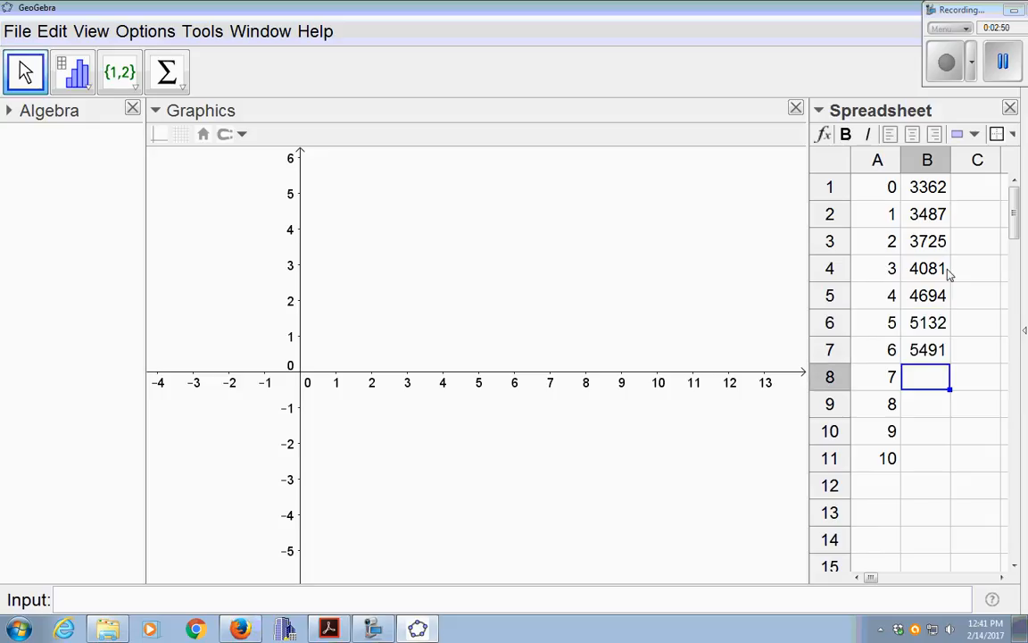
pyautogui.write('5836')
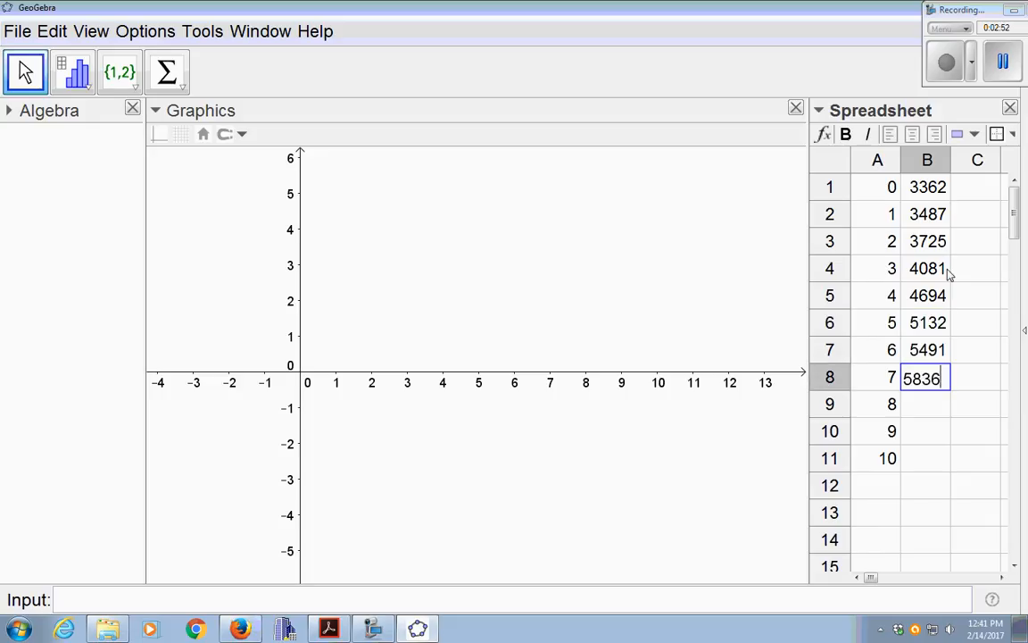
pyautogui.press('Return')
pyautogui.write('6185')
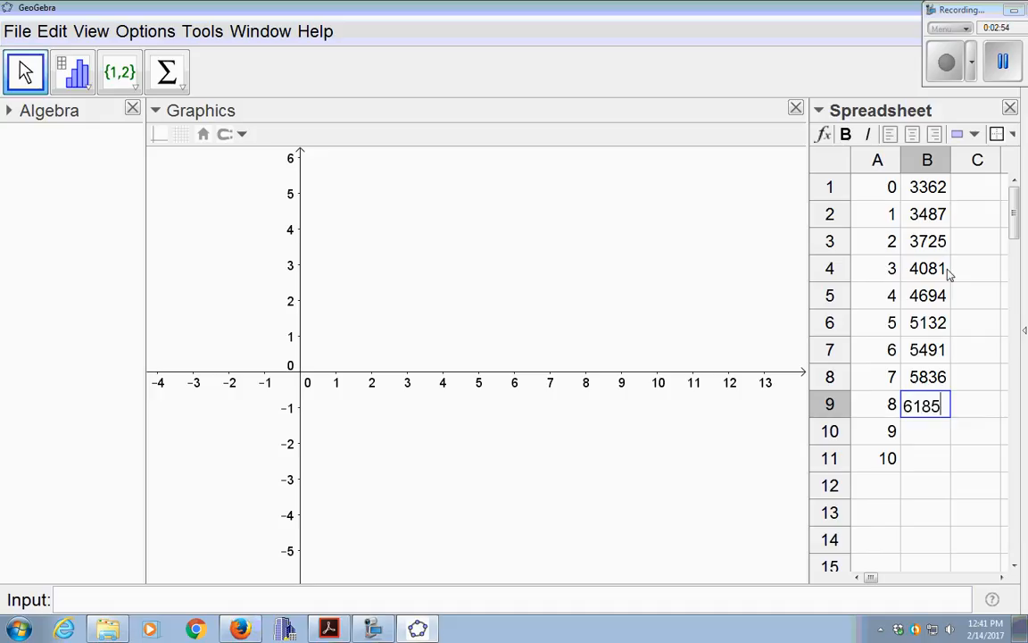
pyautogui.press('Return')
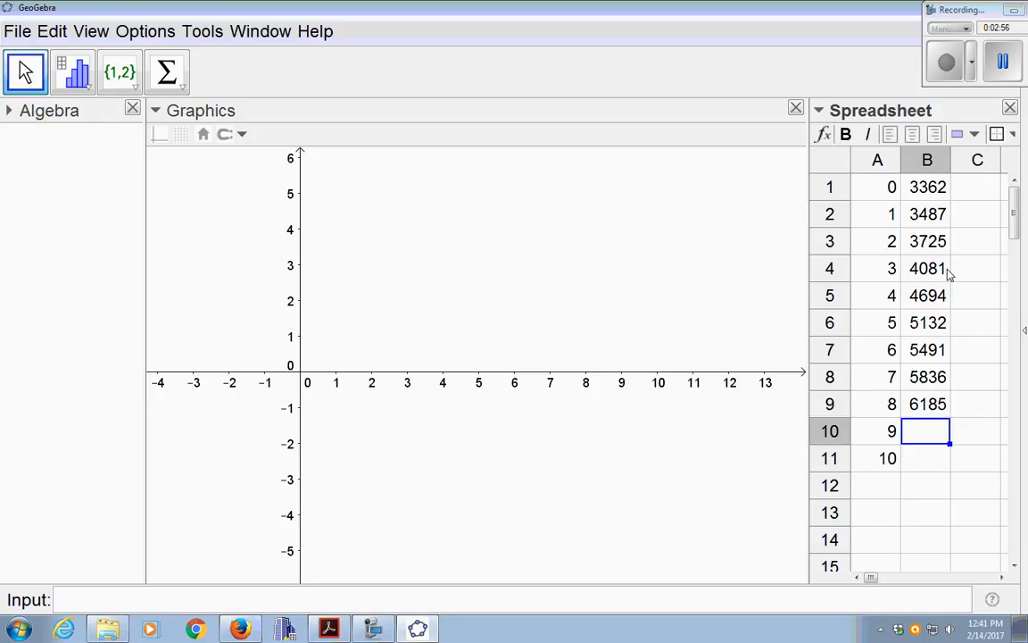
pyautogui.write('6585')
pyautogui.press('Return')
pyautogui.write('7020')
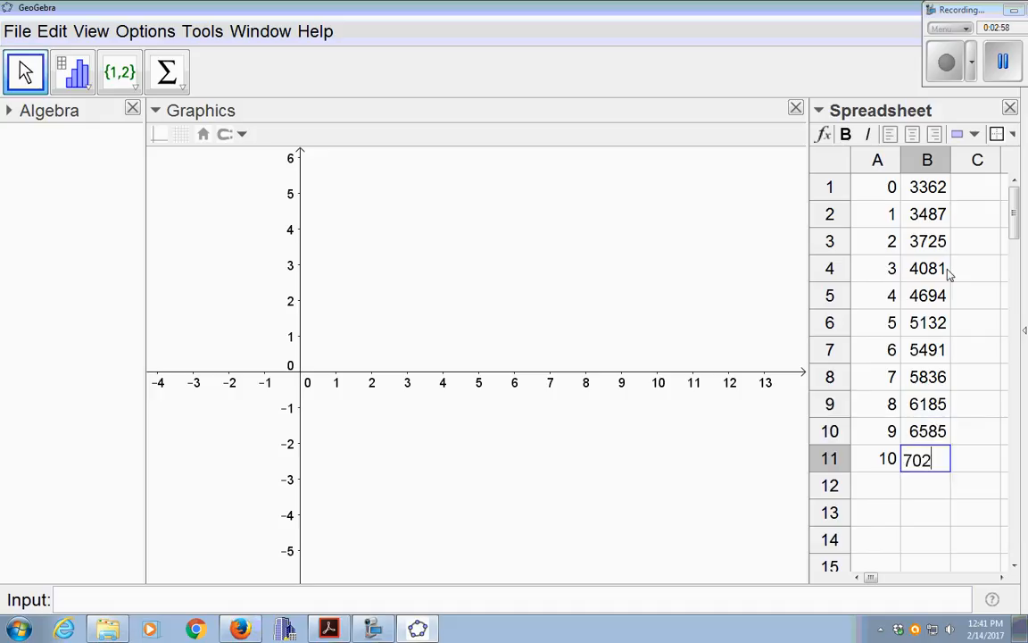
pyautogui.press('Return')
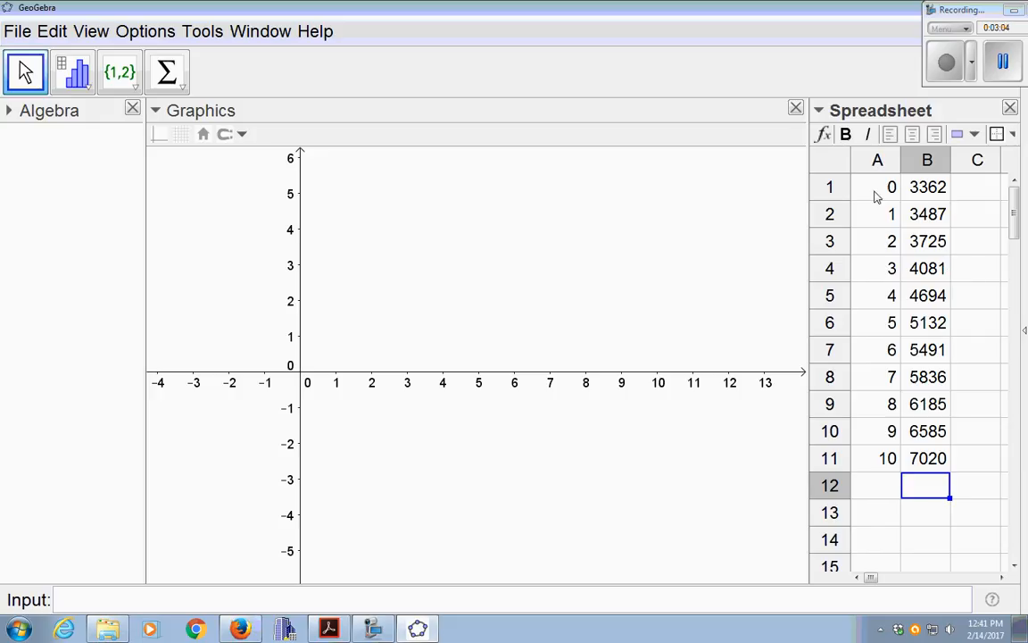
# Create a list of points from the data in cells A1 to B11.
pyautogui.moveTo(873, 187); pyautogui.dragTo(932, 464)
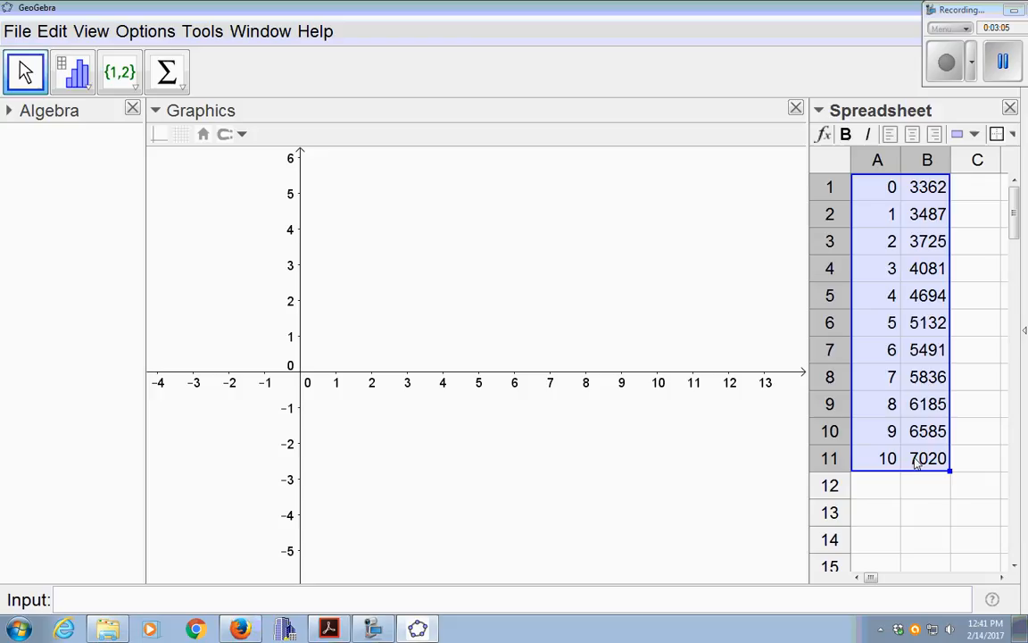
pyautogui.rightClick(883, 376)
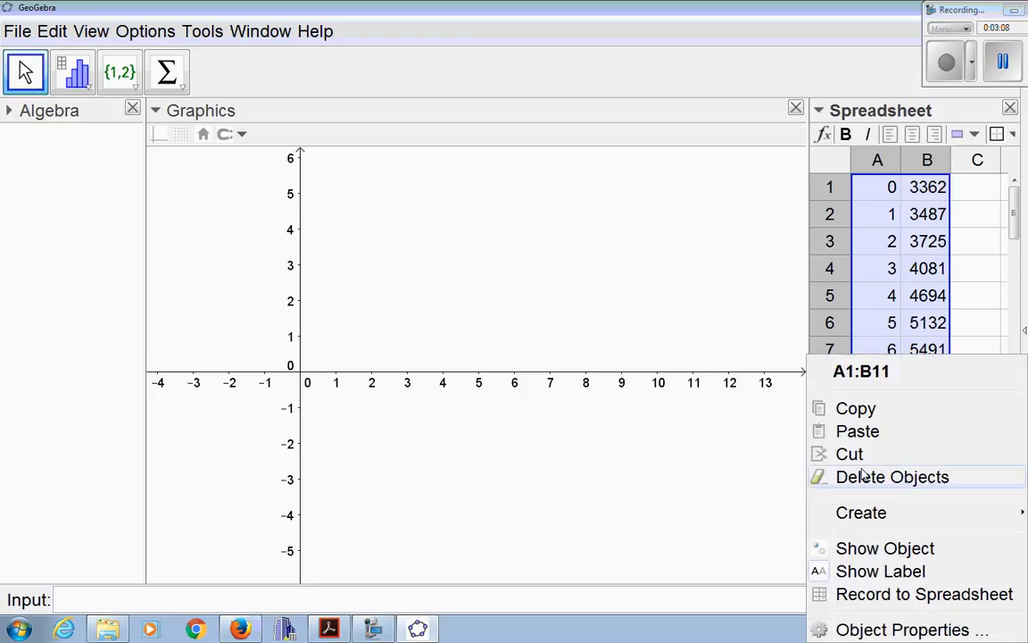
pyautogui.moveTo(854, 522)
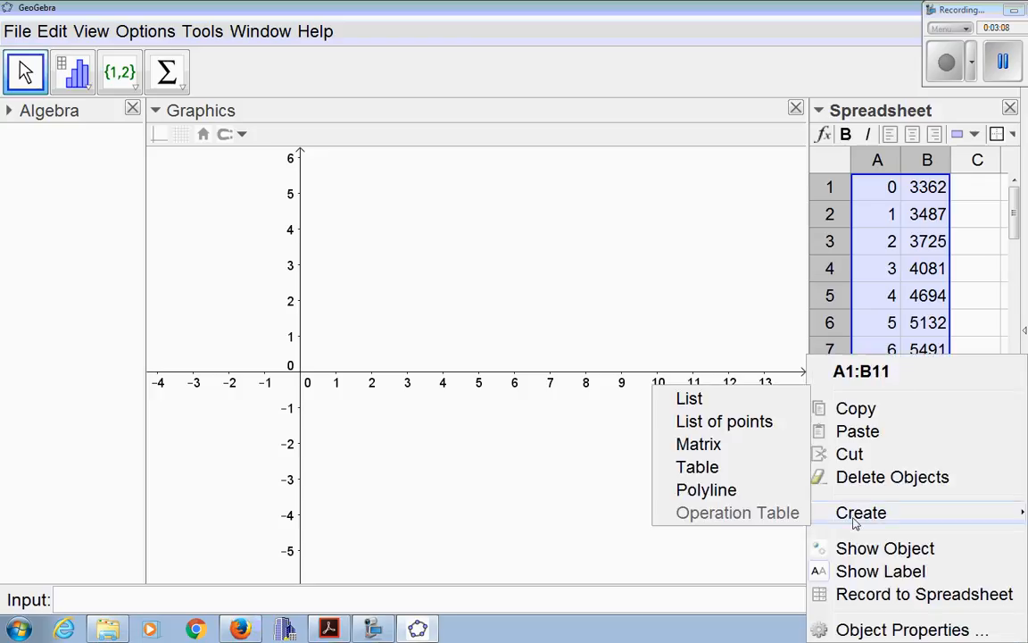
pyautogui.click(725, 421)
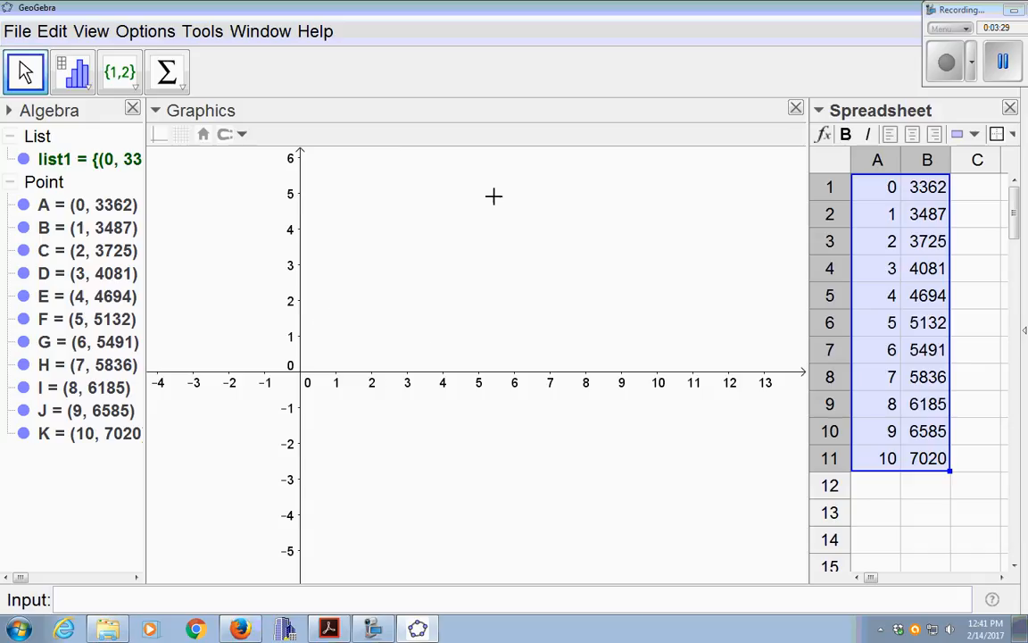
pyautogui.click(913, 328)
pyautogui.click(890, 323)
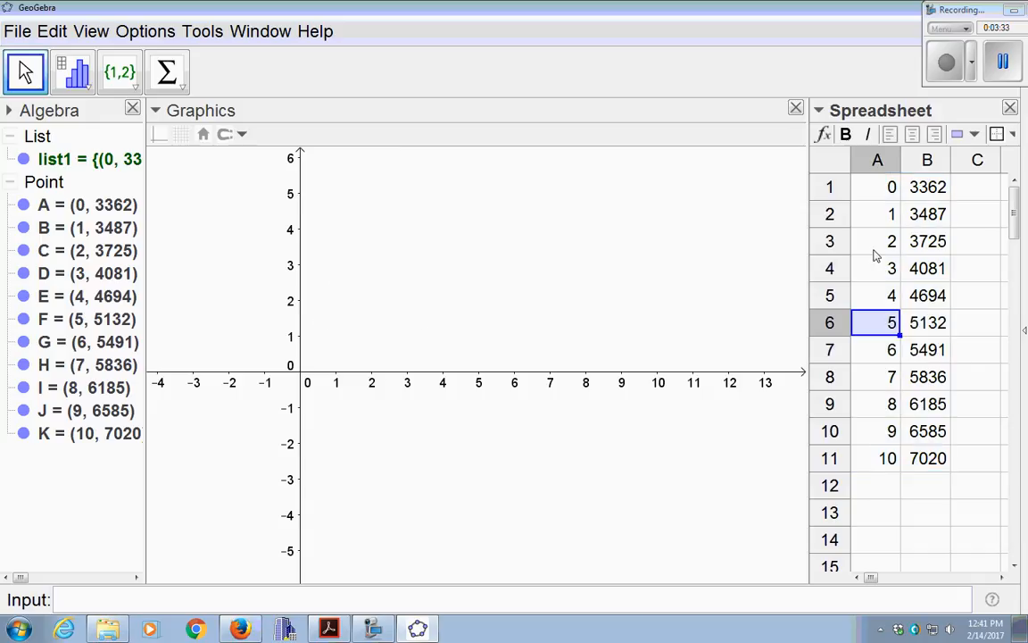
# Hide the spreadsheet and move the graphics view so the origin sits near its lower-left corner.
pyautogui.click(95, 31)
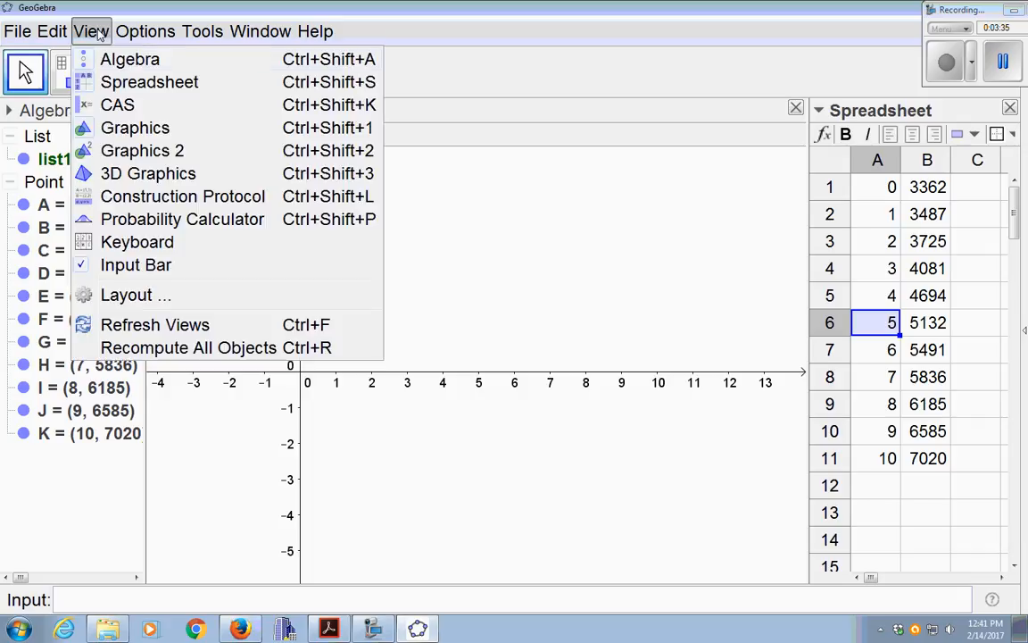
pyautogui.click(98, 82)
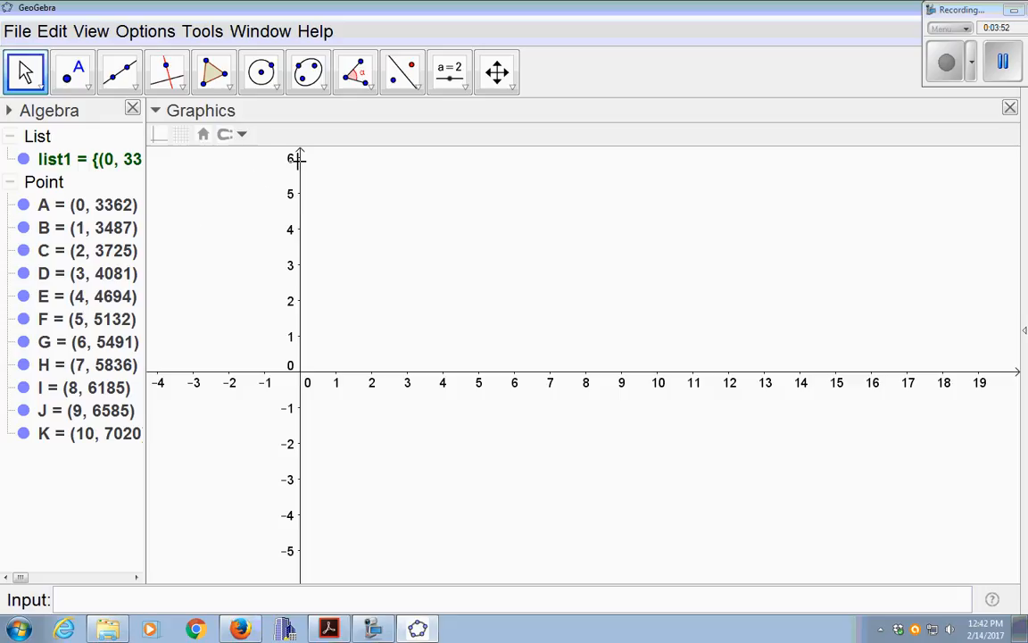
pyautogui.click(499, 76)
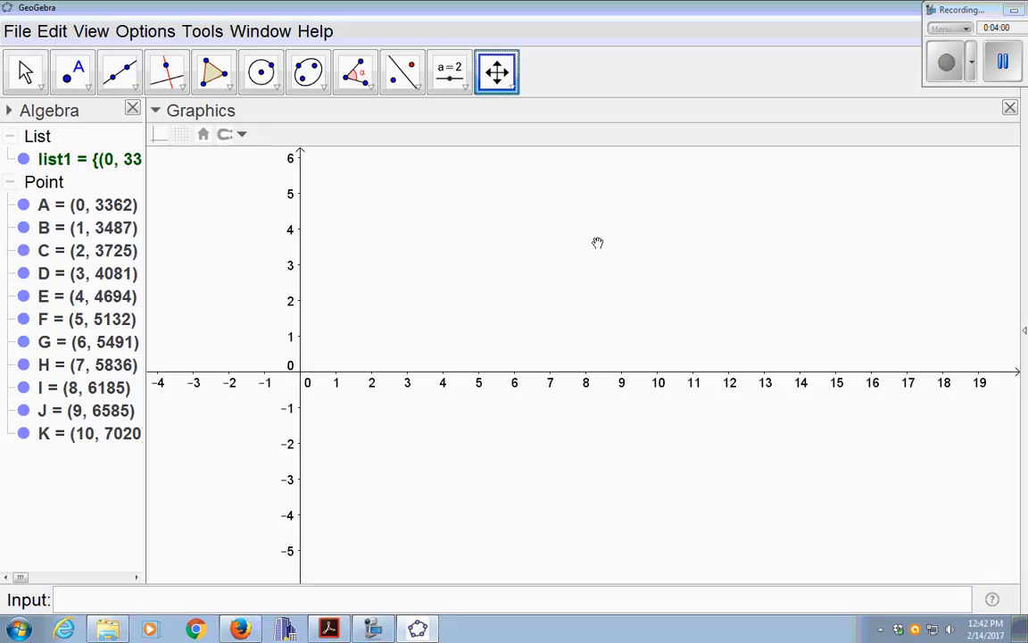
pyautogui.moveTo(580, 241); pyautogui.dragTo(470, 415)
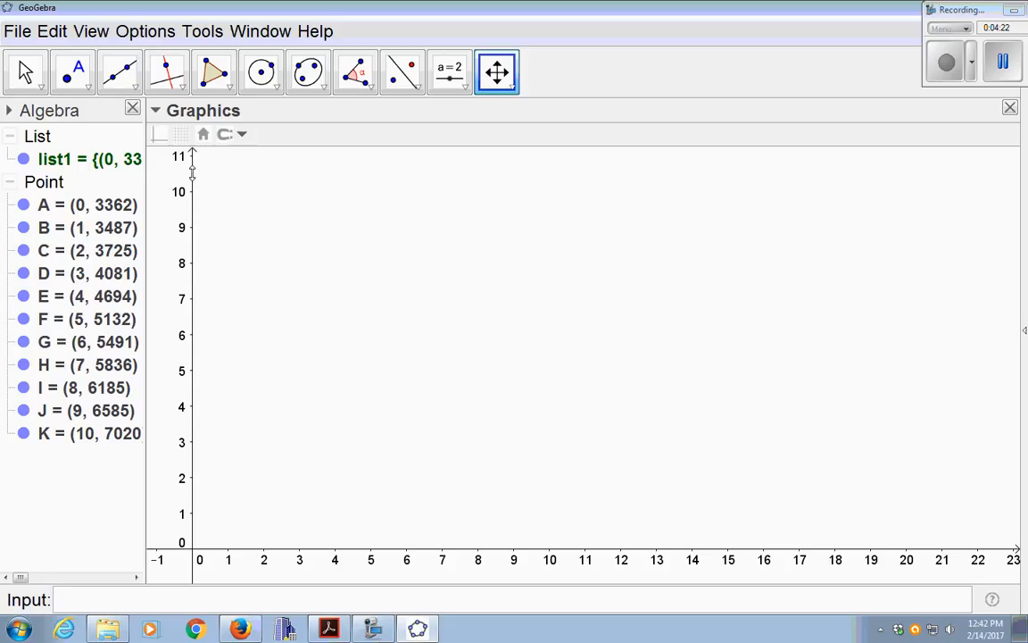
# Rescale the y-axis to reach about 9000 and the x-axis to reach about 10.5 so all the points fit.
pyautogui.moveTo(192, 169); pyautogui.dragTo(181, 516)
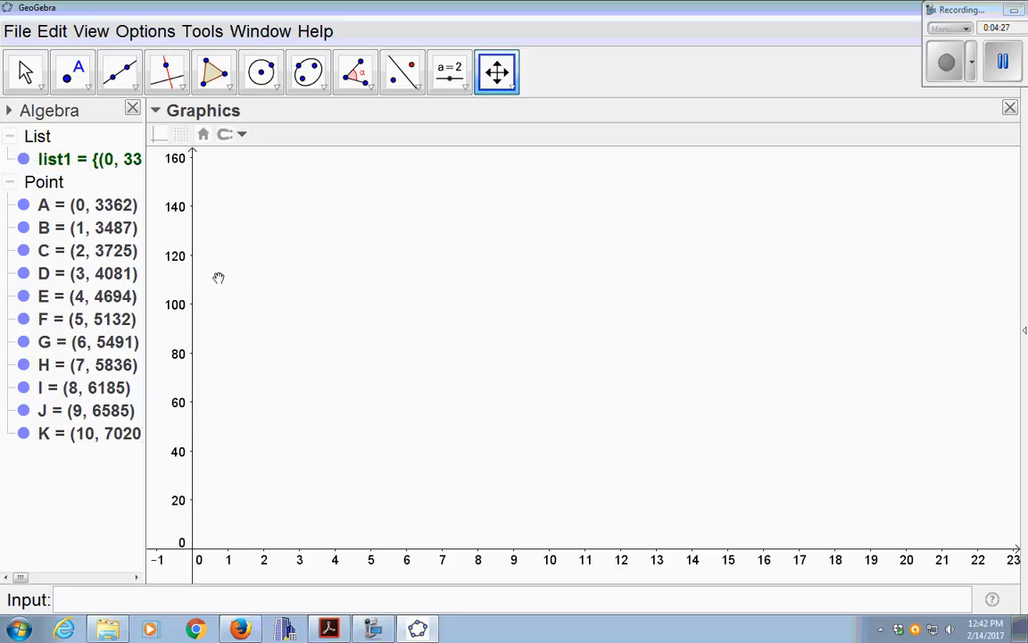
pyautogui.moveTo(193, 168); pyautogui.dragTo(193, 452)
pyautogui.moveTo(193, 468); pyautogui.dragTo(194, 503)
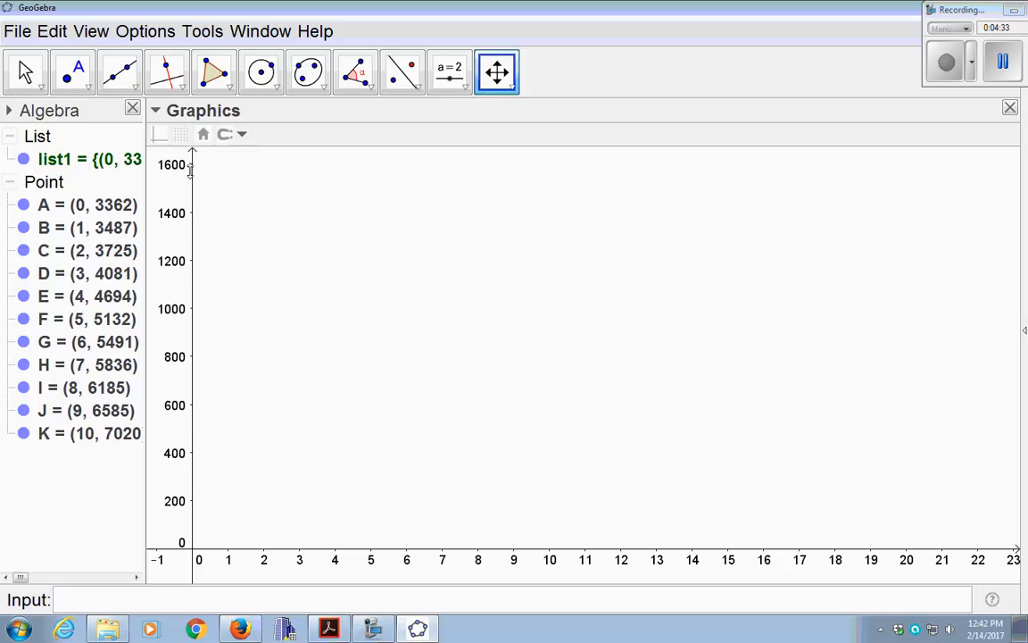
pyautogui.moveTo(190, 170); pyautogui.dragTo(165, 482)
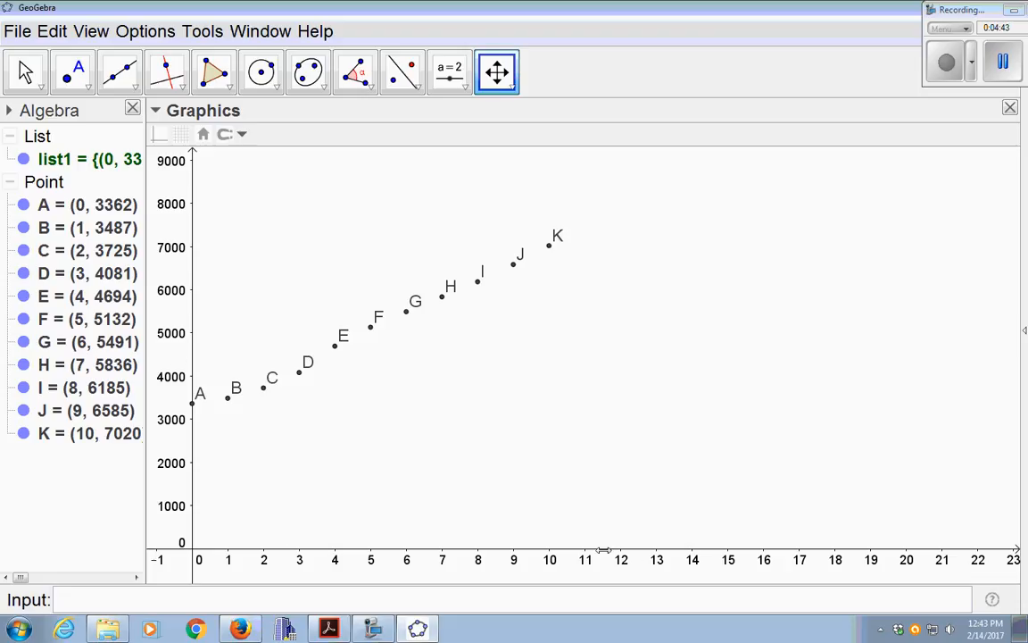
pyautogui.moveTo(603, 550); pyautogui.dragTo(988, 550)
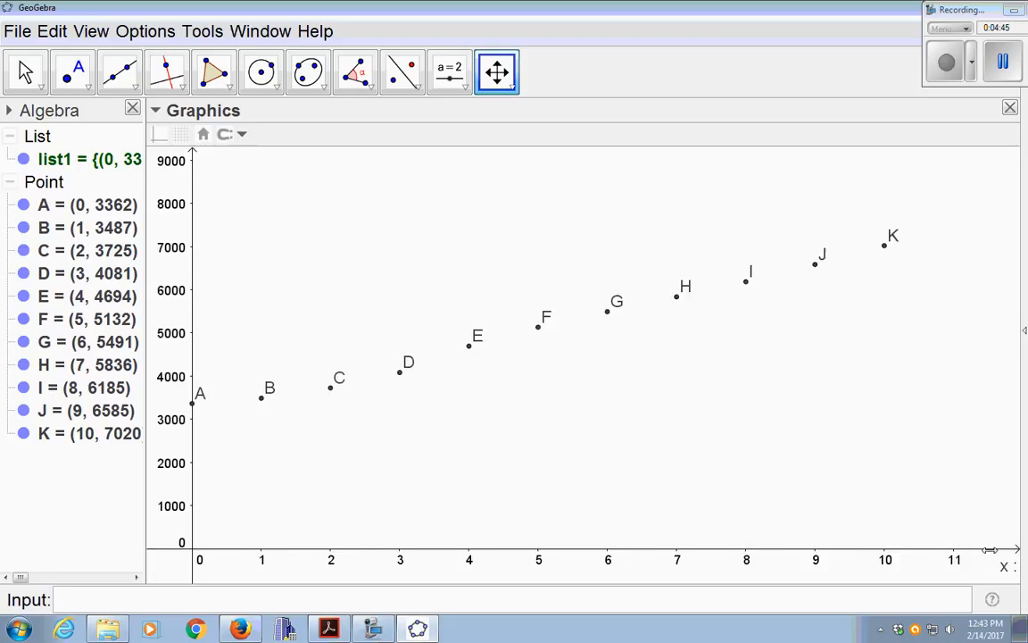
pyautogui.moveTo(730, 549); pyautogui.dragTo(780, 550)
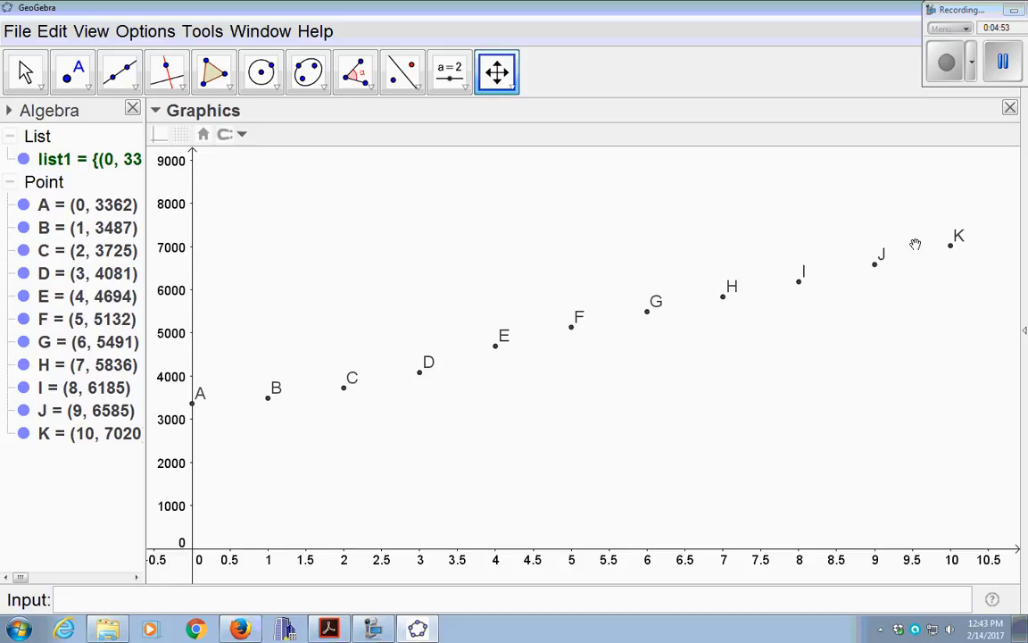
# Hide the labels of all the points A through K.
pyautogui.click(27, 73)
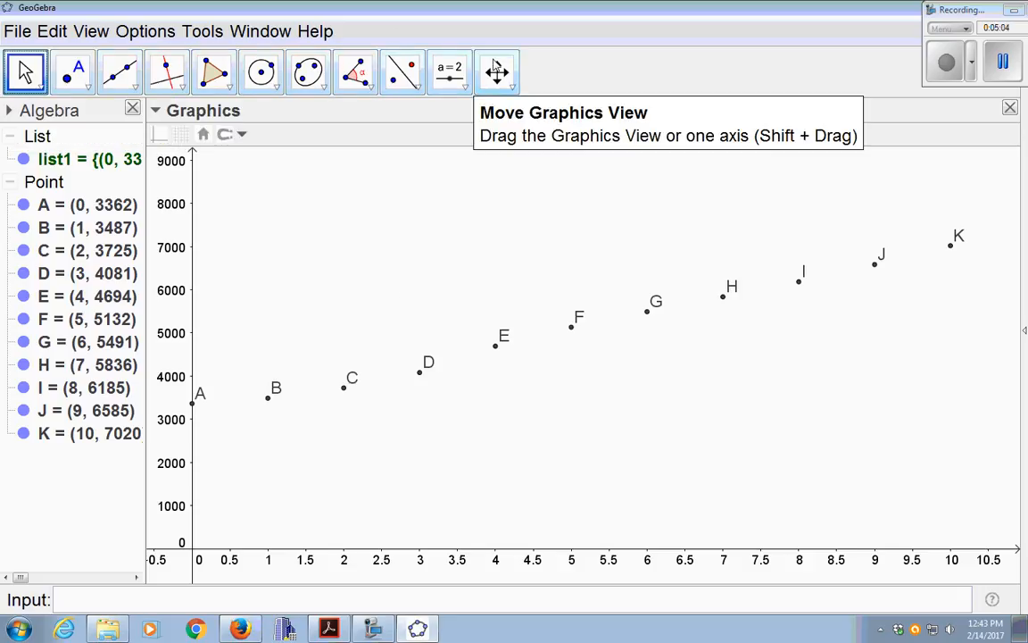
pyautogui.click(192, 404)
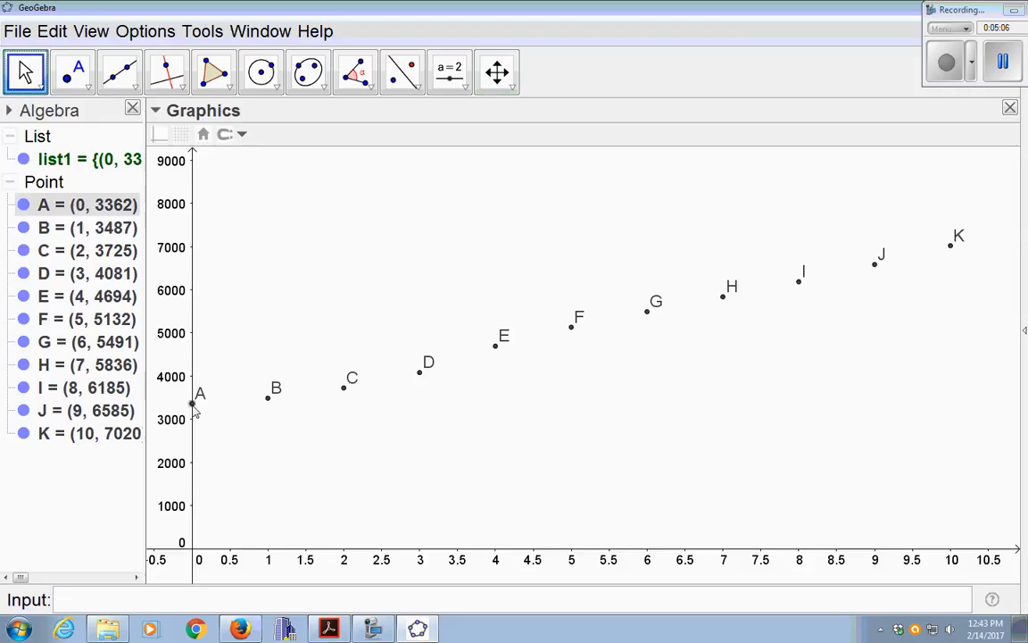
pyautogui.keyDown('ctrl'); pyautogui.click(267, 398); pyautogui.keyUp('ctrl')
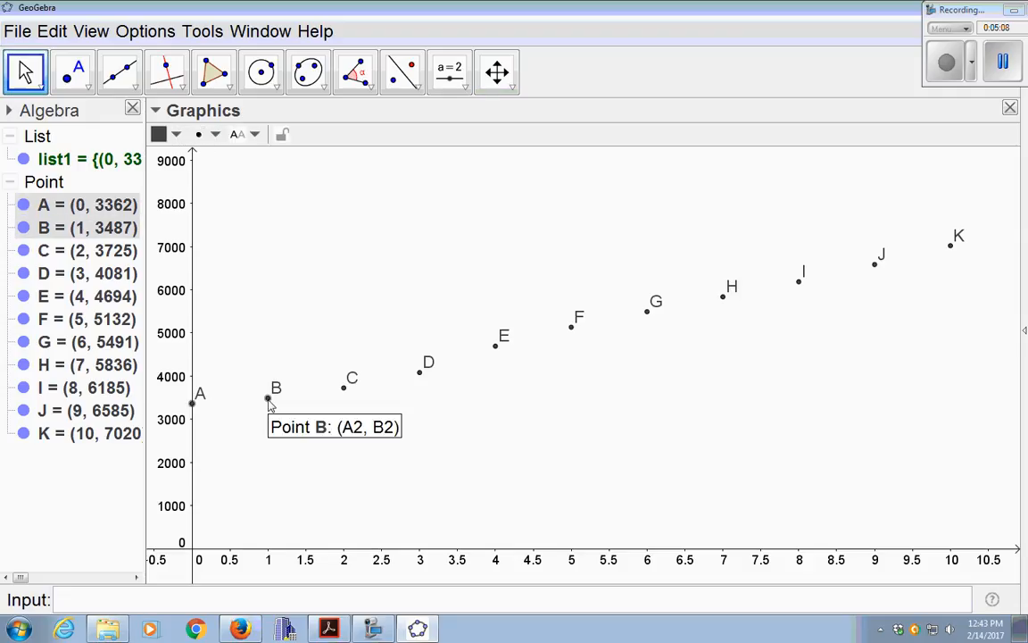
pyautogui.keyDown('ctrl'); pyautogui.click(343, 388); pyautogui.keyUp('ctrl')
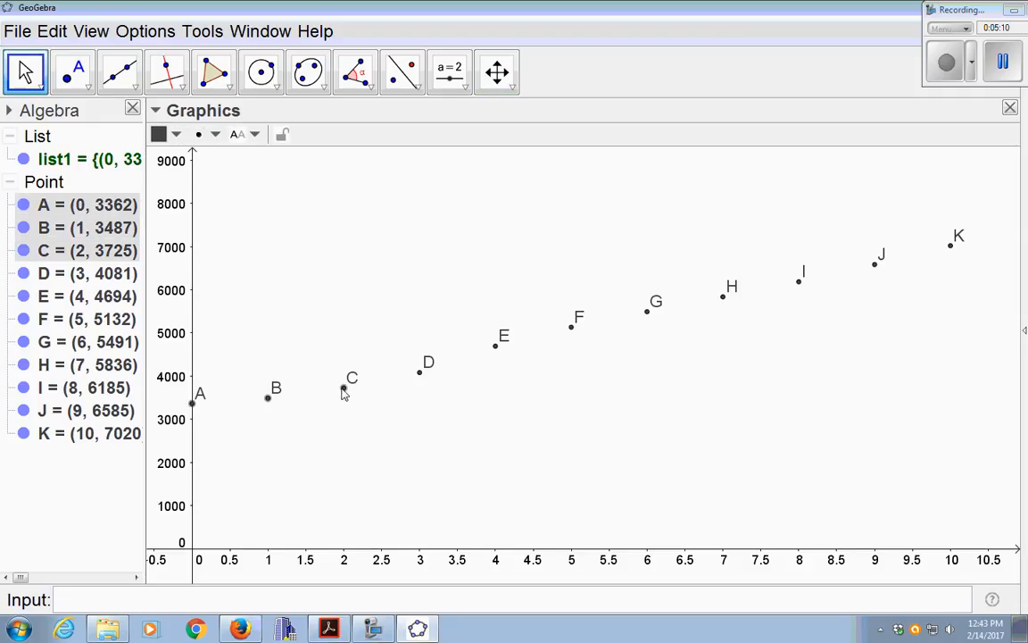
pyautogui.keyDown('ctrl'); pyautogui.click(101, 273); pyautogui.keyUp('ctrl')
pyautogui.keyDown('ctrl'); pyautogui.click(103, 296); pyautogui.keyUp('ctrl')
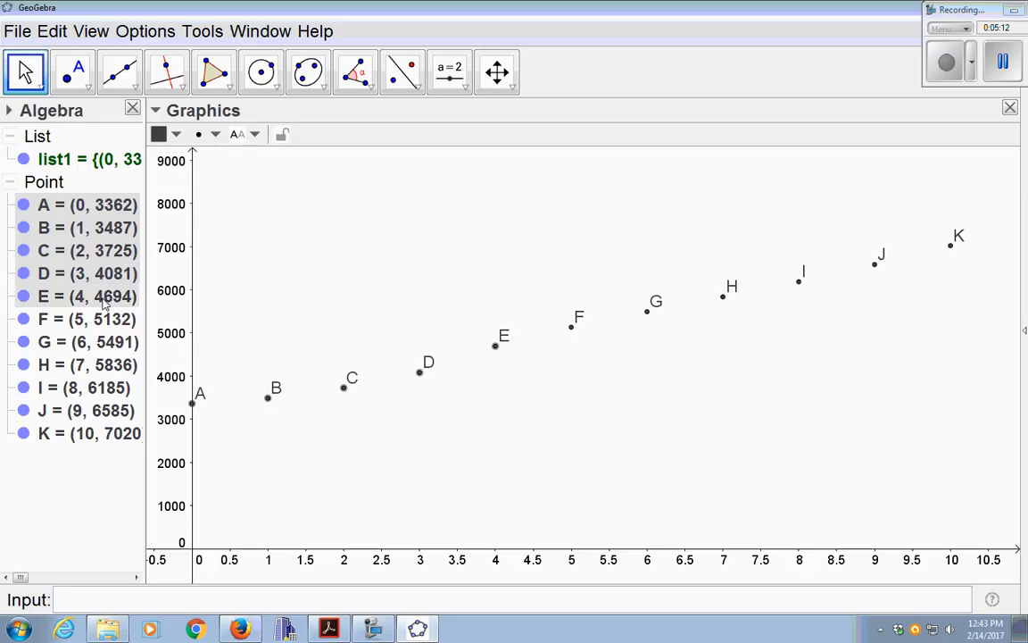
pyautogui.keyDown('ctrl'); pyautogui.click(106, 323); pyautogui.keyUp('ctrl')
pyautogui.keyDown('ctrl'); pyautogui.click(107, 345); pyautogui.keyUp('ctrl')
pyautogui.keyDown('ctrl'); pyautogui.click(108, 366); pyautogui.keyUp('ctrl')
pyautogui.keyDown('ctrl'); pyautogui.click(110, 388); pyautogui.keyUp('ctrl')
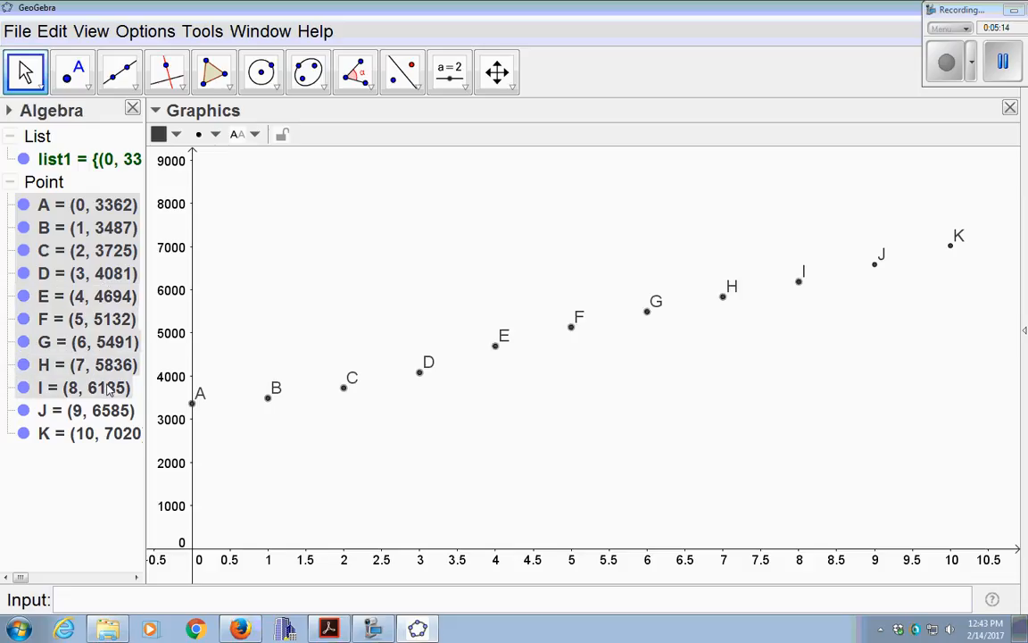
pyautogui.keyDown('ctrl'); pyautogui.click(108, 411); pyautogui.keyUp('ctrl')
pyautogui.keyDown('ctrl'); pyautogui.click(108, 431); pyautogui.keyUp('ctrl')
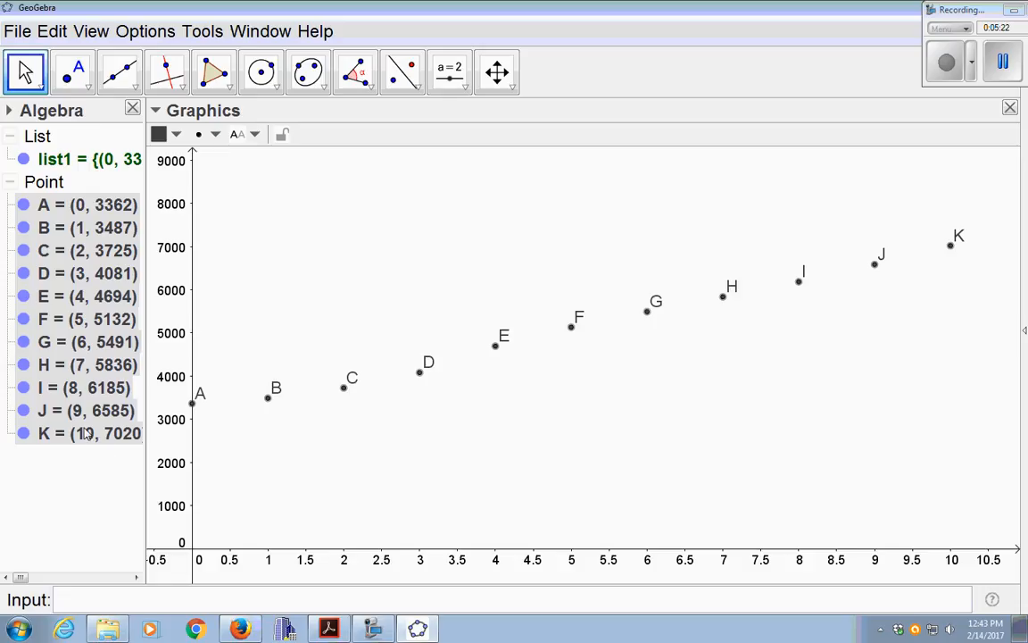
pyautogui.rightClick(74, 419)
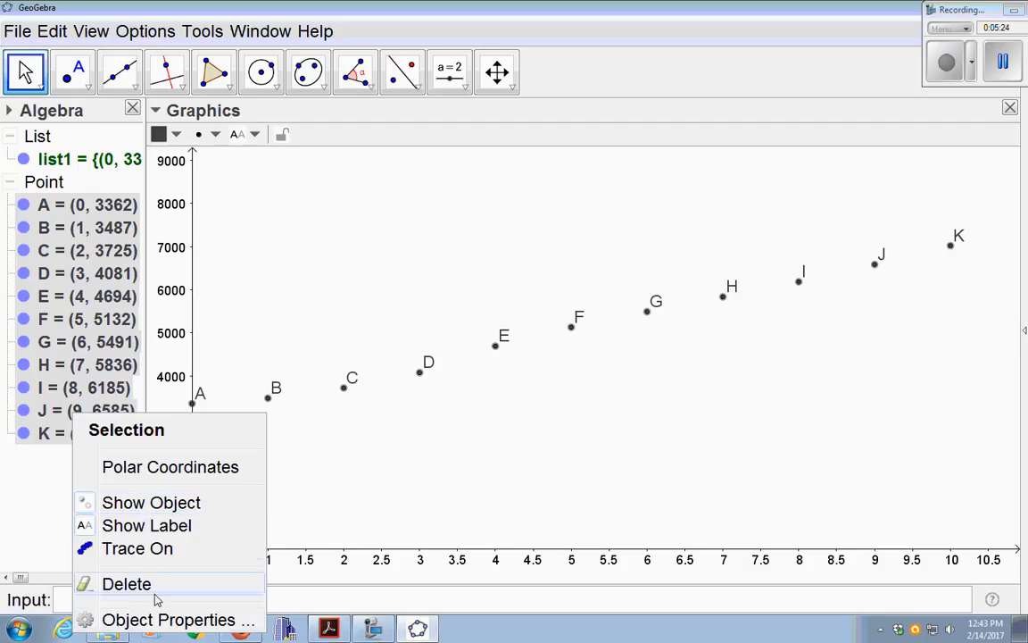
pyautogui.click(156, 626)
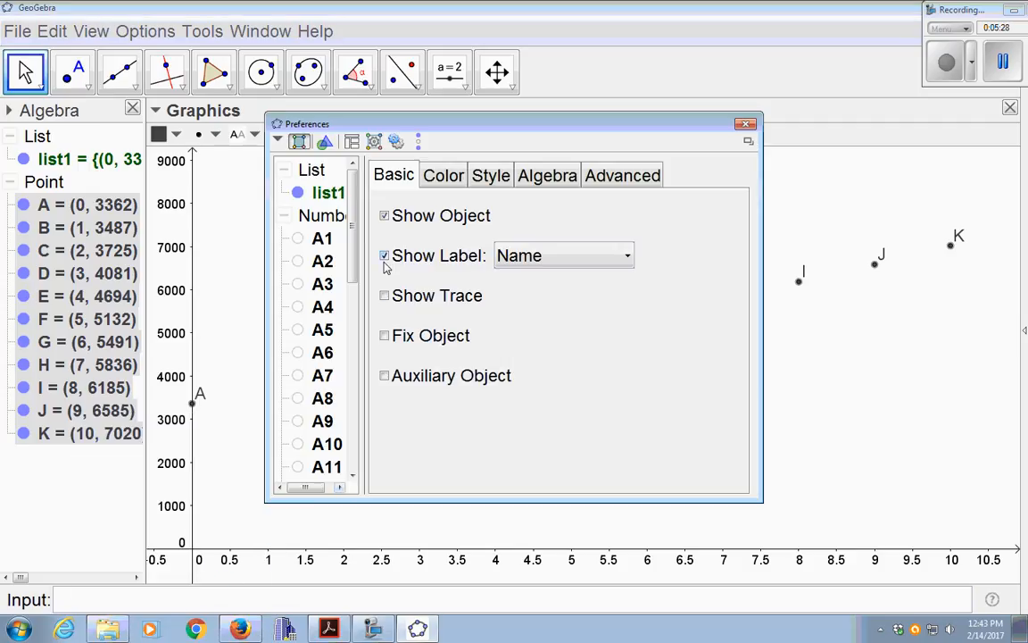
pyautogui.click(385, 256)
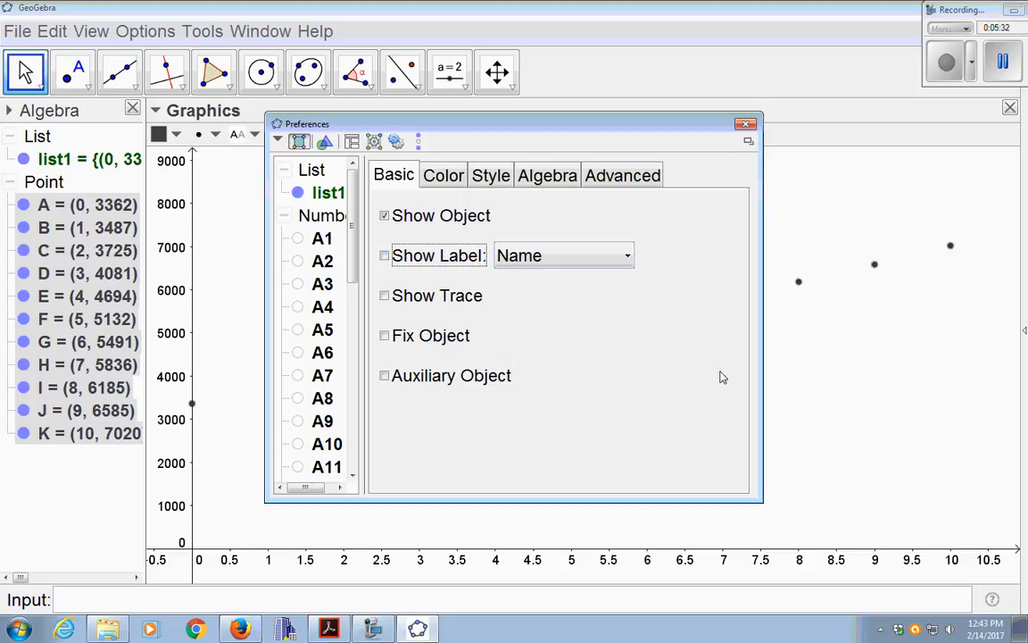
pyautogui.click(746, 123)
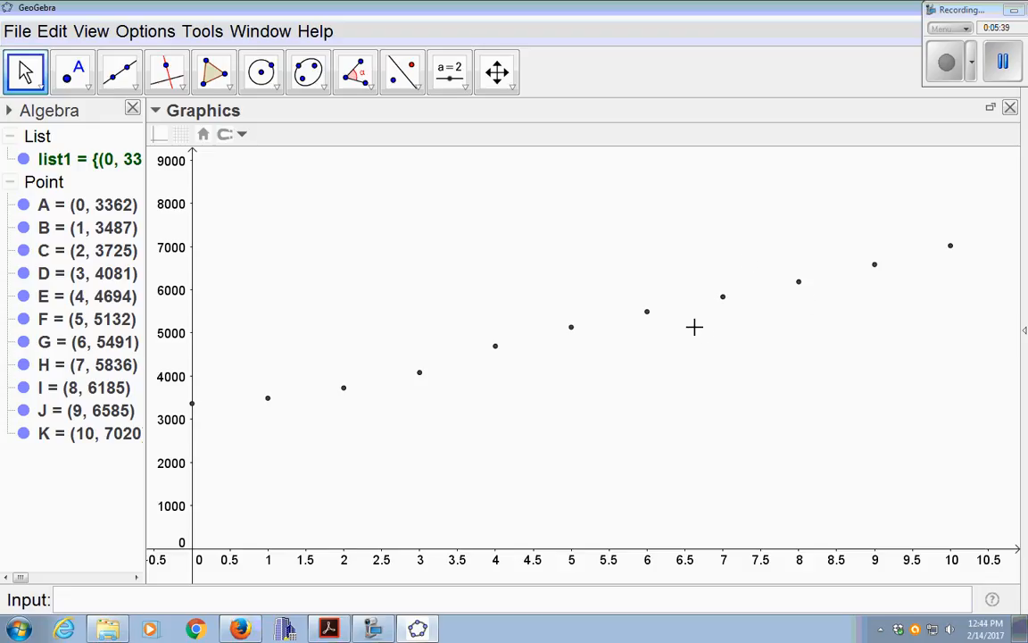
# Set the color of all points A through K to blue (#0000FF).
pyautogui.click(80, 205)
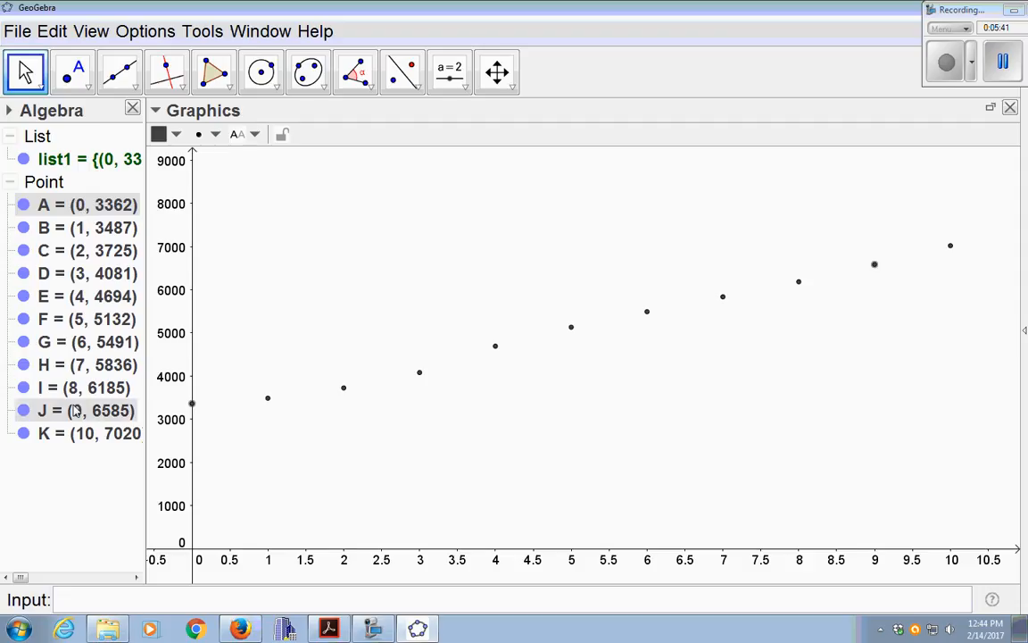
pyautogui.keyDown('shift'); pyautogui.click(78, 447); pyautogui.keyUp('shift')
pyautogui.rightClick(94, 288)
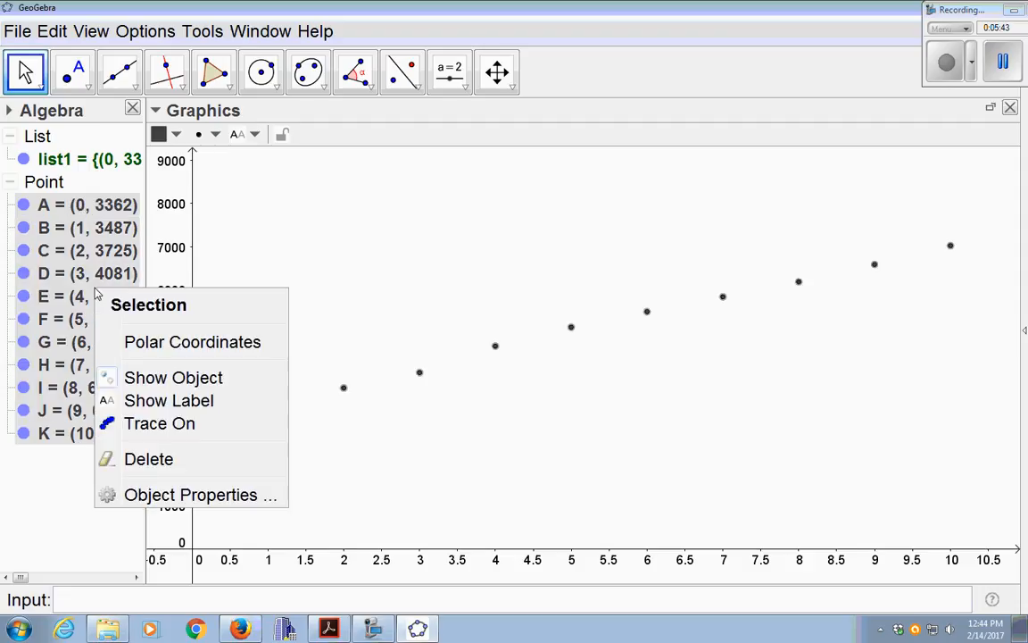
pyautogui.click(139, 494)
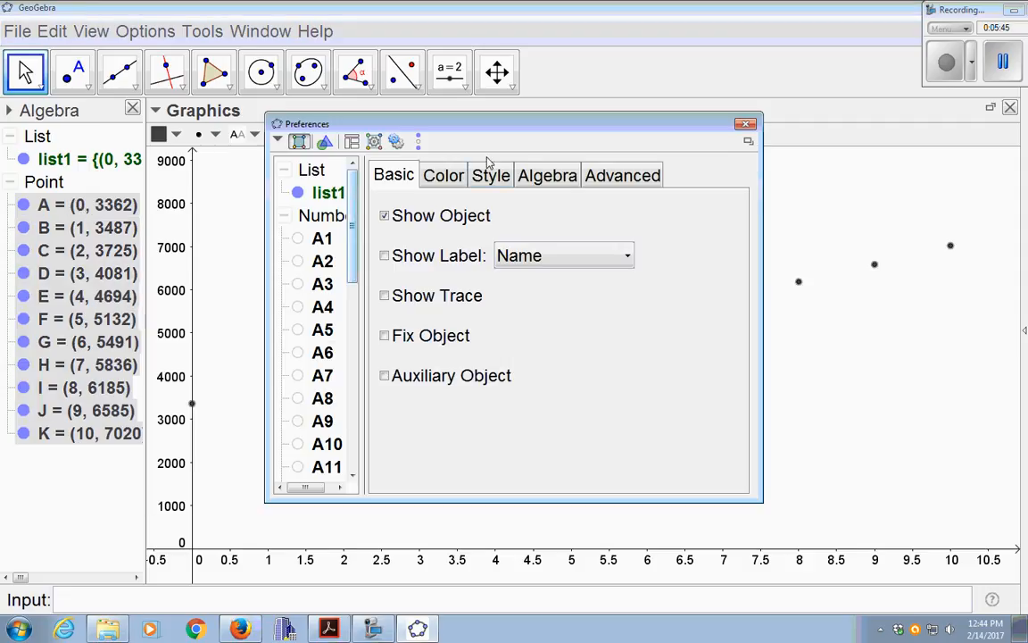
pyautogui.click(460, 176)
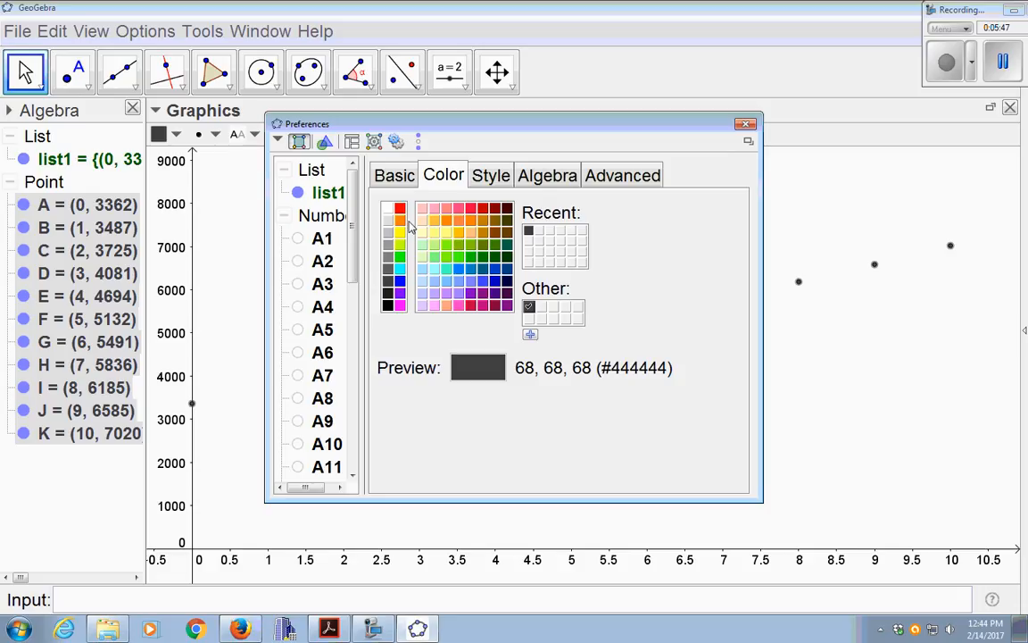
pyautogui.click(401, 282)
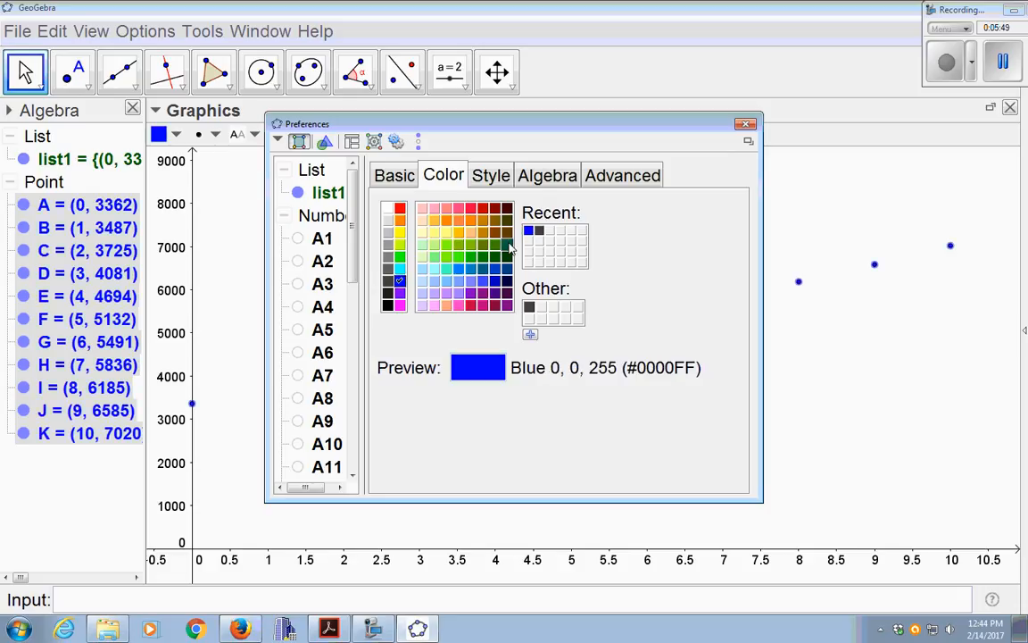
# Set the selected points' size to 5 and their style to a filled diamond, and close the preferences.
pyautogui.click(487, 176)
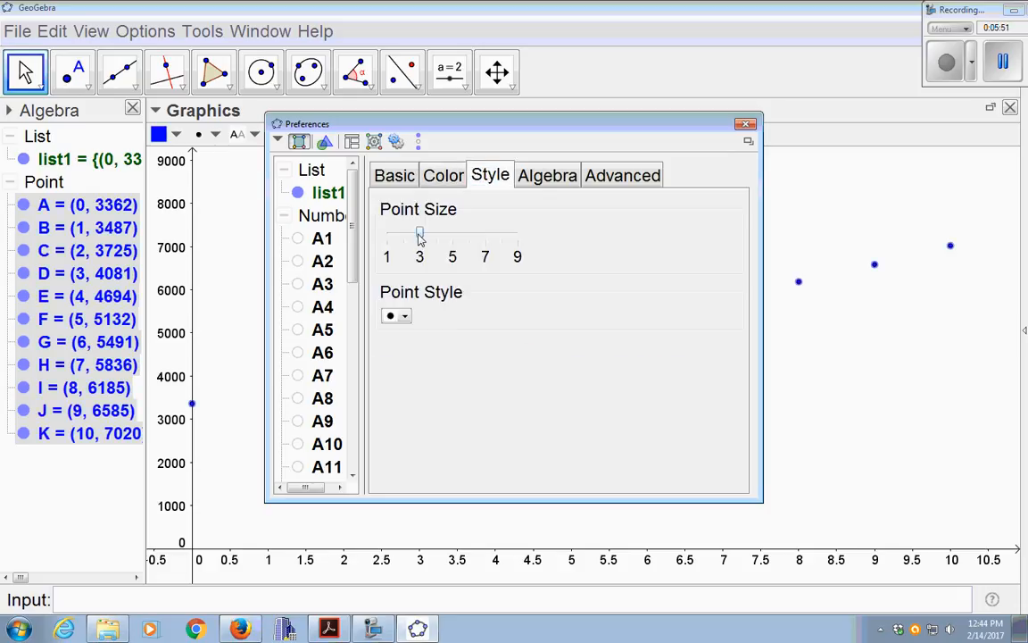
pyautogui.moveTo(419, 236); pyautogui.dragTo(453, 234)
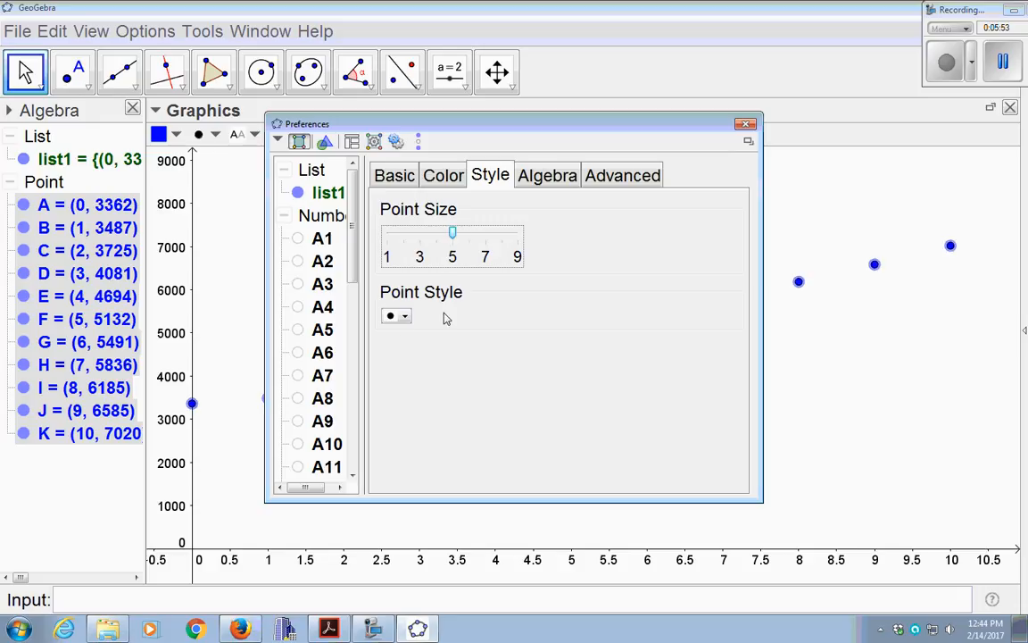
pyautogui.click(393, 319)
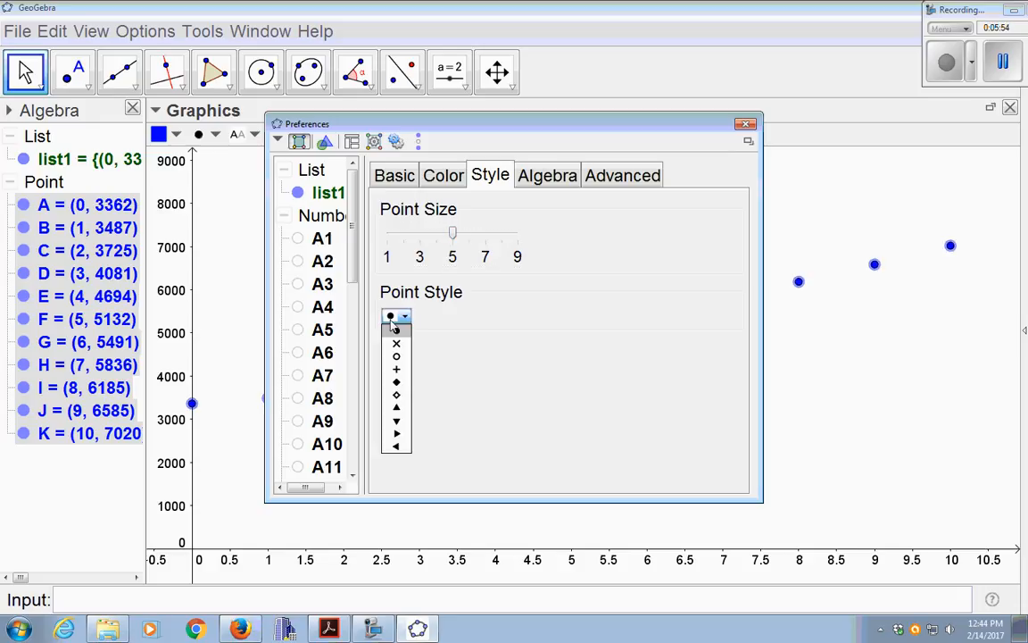
pyautogui.click(396, 382)
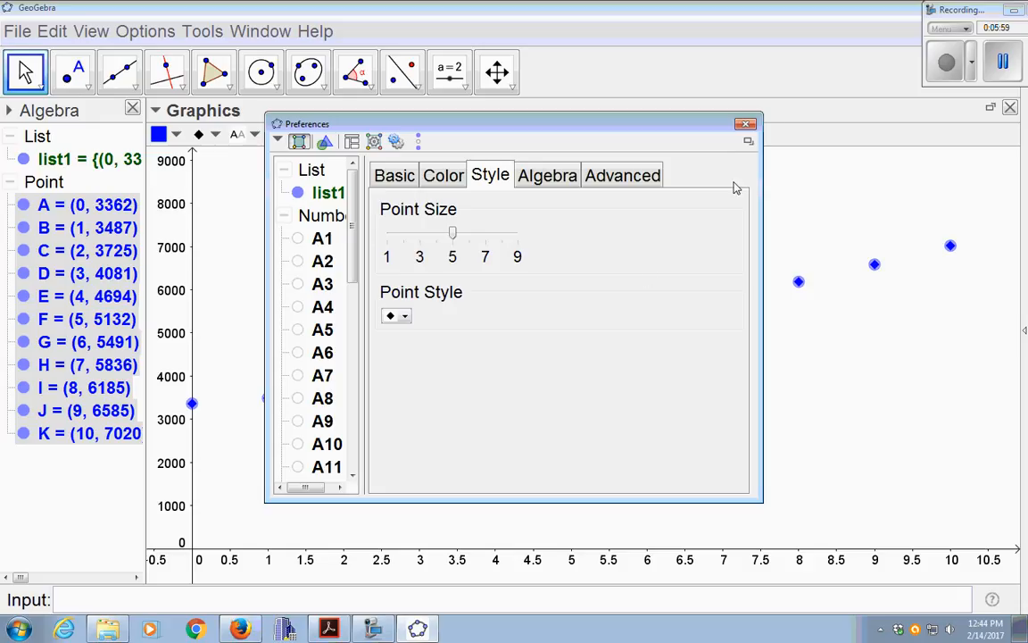
pyautogui.click(745, 124)
pyautogui.click(672, 392)
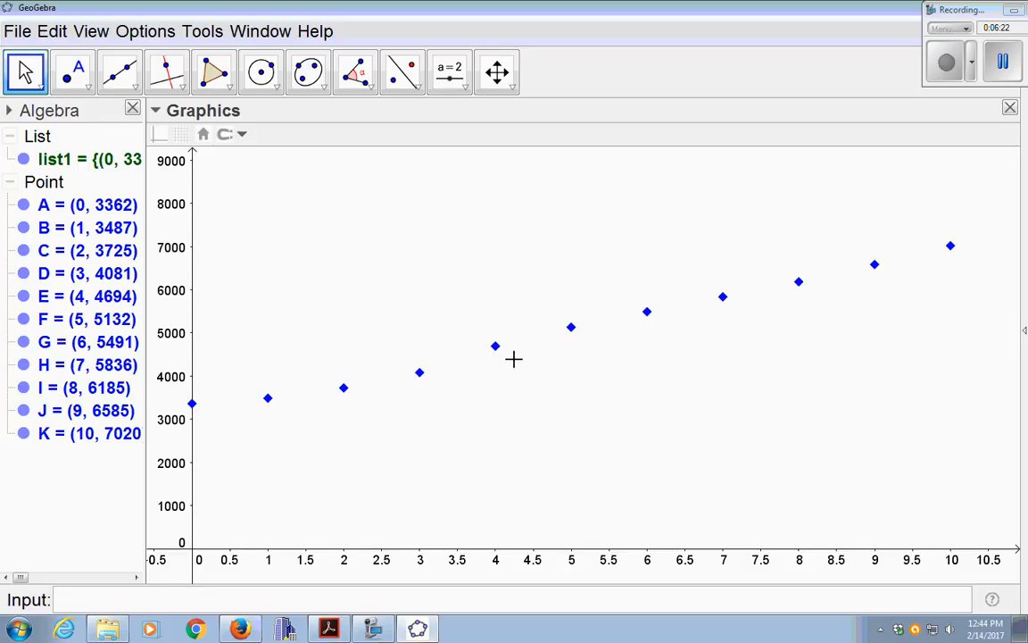
# Shift and rescale the graphics view to span about -10 to 20 in x and about -2000 to 12000 in y.
pyautogui.click(498, 76)
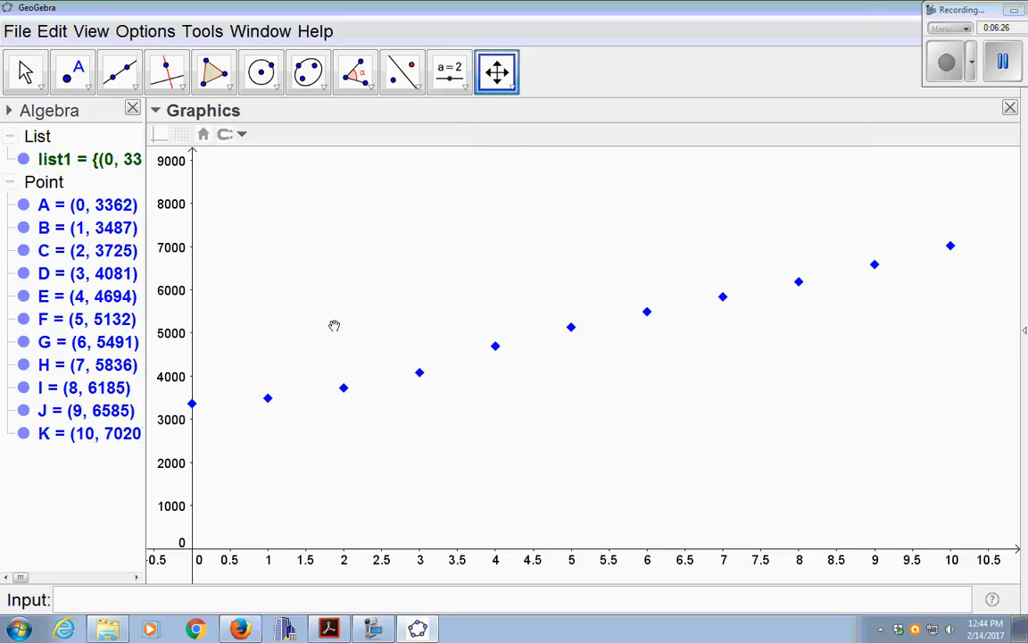
pyautogui.moveTo(335, 324); pyautogui.dragTo(614, 258)
pyautogui.moveTo(846, 487); pyautogui.dragTo(596, 471)
pyautogui.moveTo(716, 408); pyautogui.dragTo(682, 448)
pyautogui.moveTo(711, 521); pyautogui.dragTo(721, 522)
pyautogui.moveTo(710, 478); pyautogui.dragTo(732, 478)
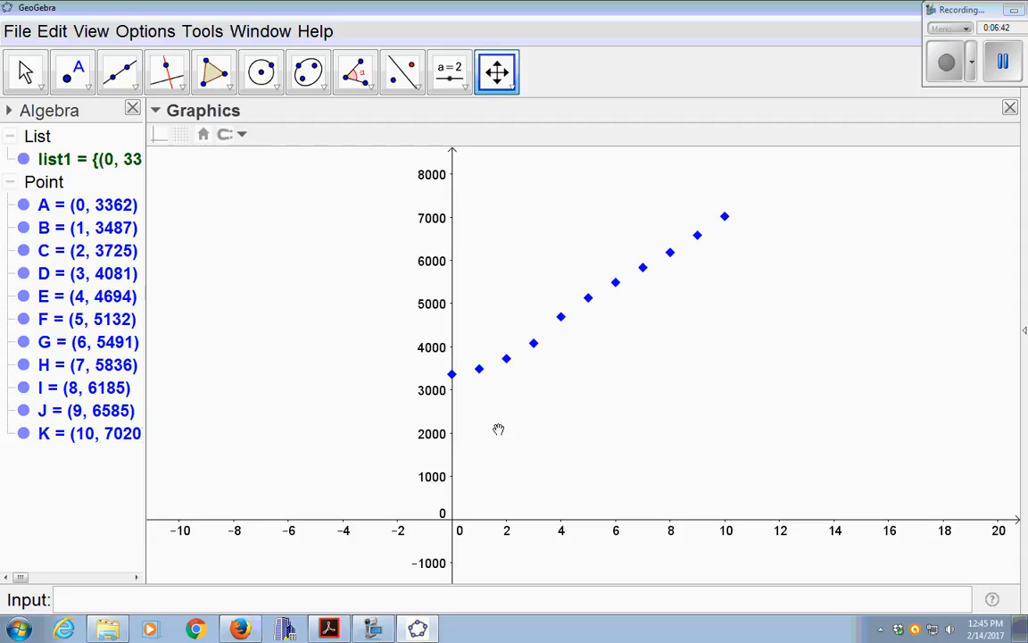
pyautogui.moveTo(453, 185); pyautogui.dragTo(453, 293)
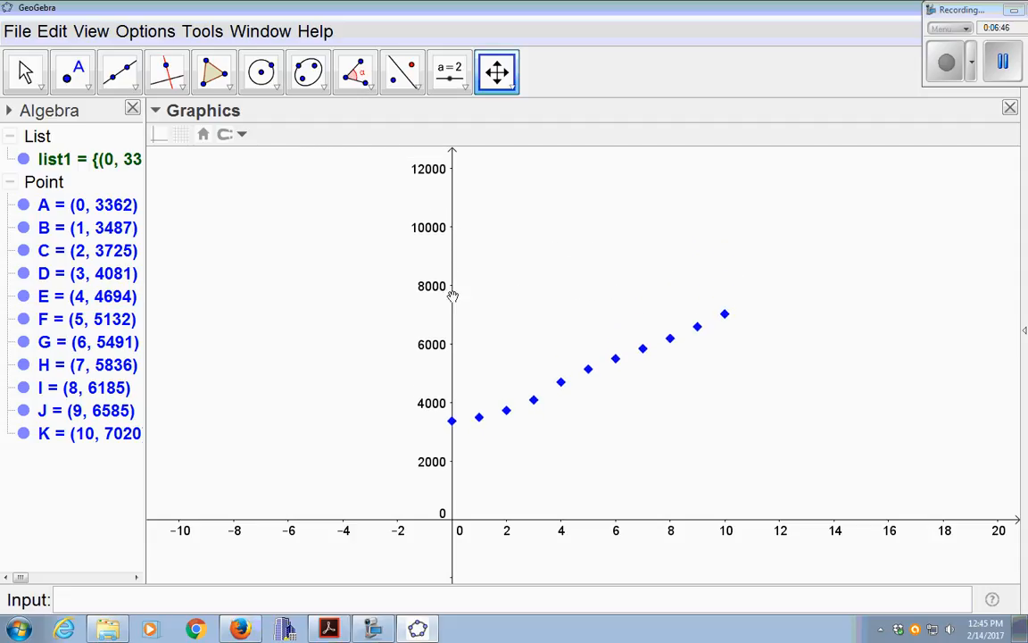
pyautogui.moveTo(508, 319)
pyautogui.mouseDown()
pyautogui.moveTo(512, 297)
pyautogui.moveTo(505, 333)
pyautogui.moveTo(504, 300)
pyautogui.mouseUp()
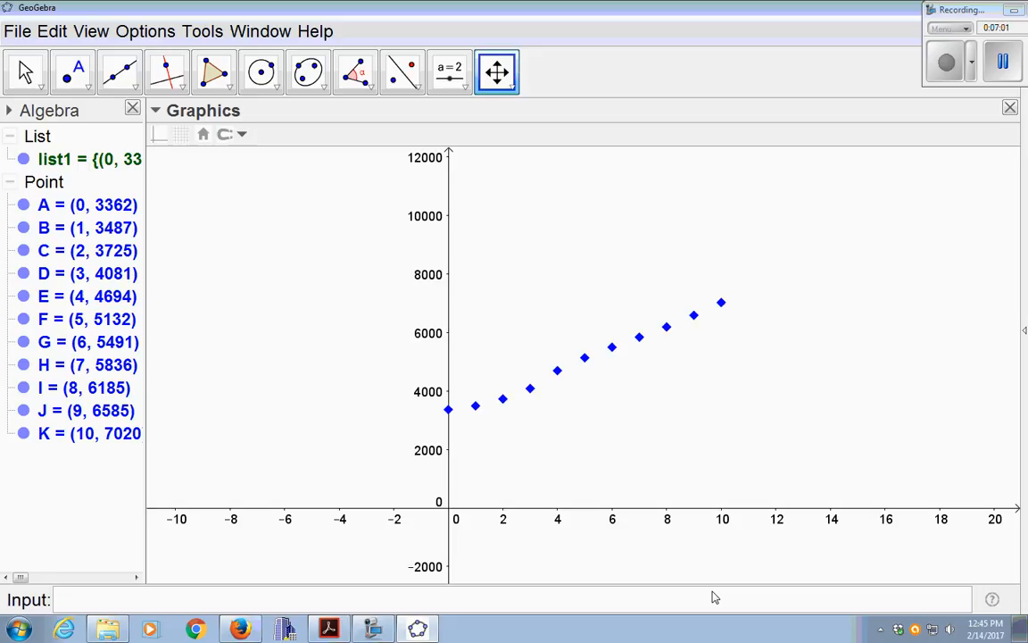
# Graph the line y=385x+3129 together with the data points.
pyautogui.click(128, 597)
pyautogui.write('y=')
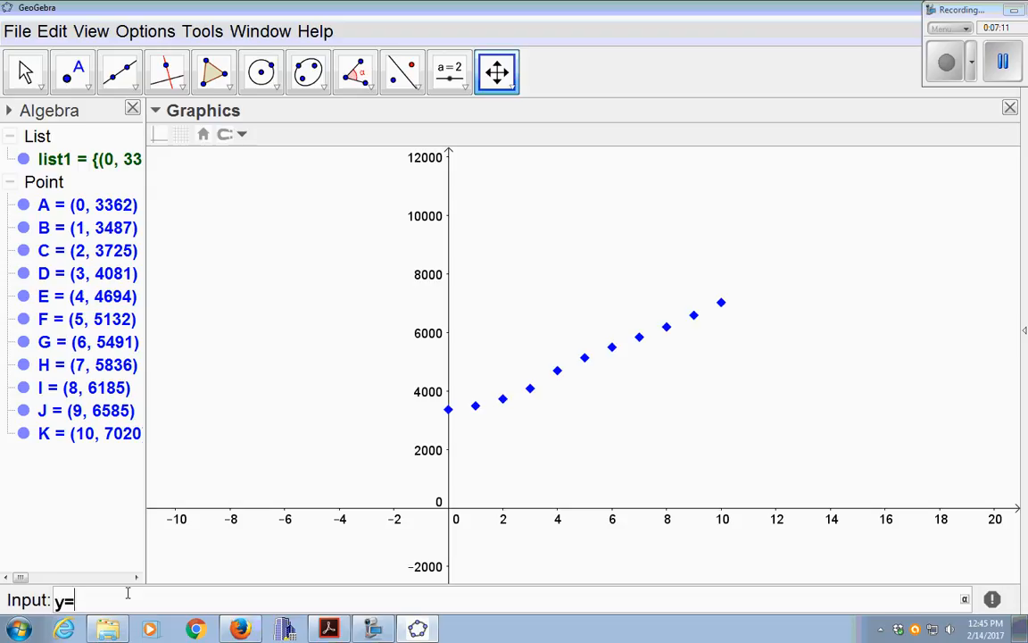
pyautogui.write('385x')
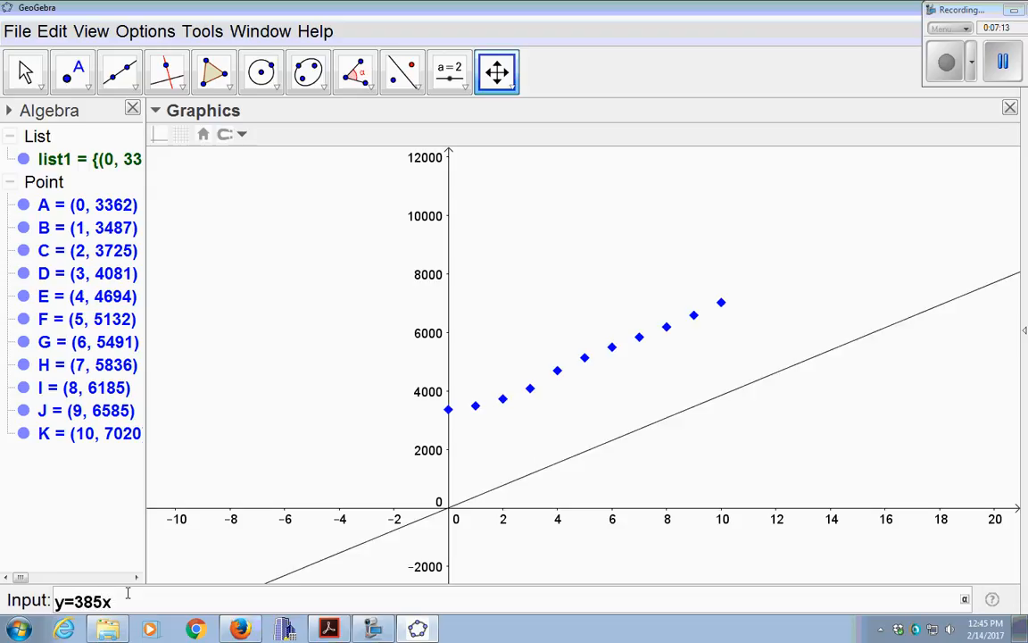
pyautogui.write('+3129')
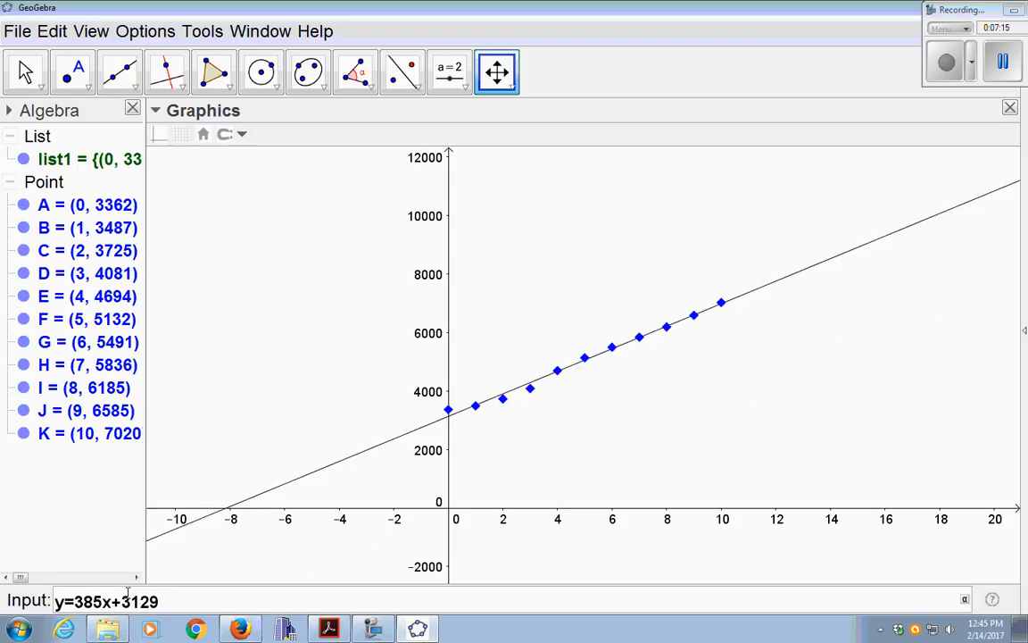
pyautogui.press('Return')
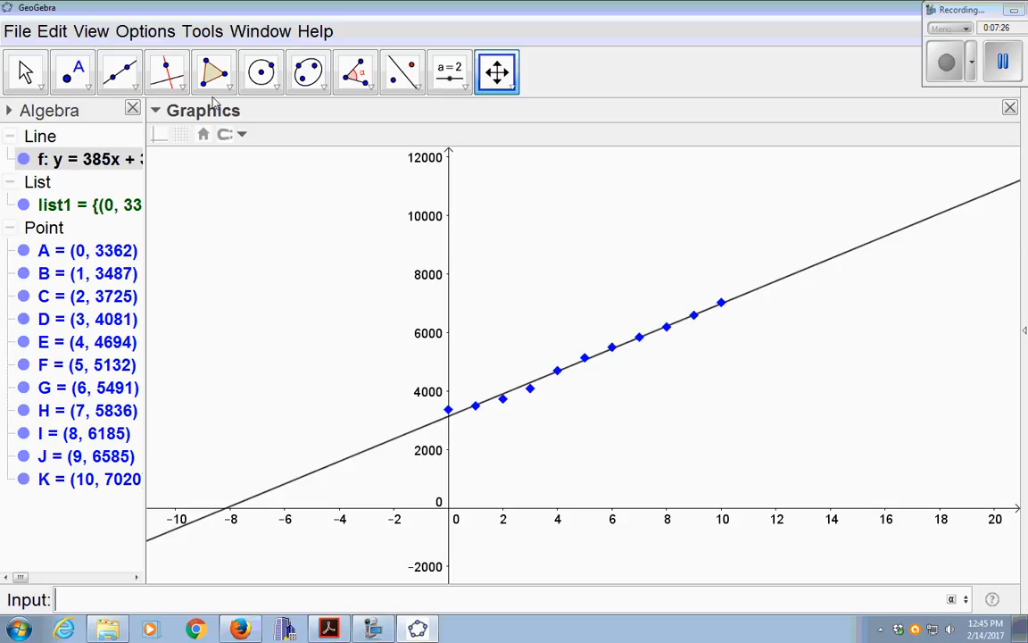
# Try to label the line y = 385x + 3129 with its value through the object's properties.
pyautogui.click(24, 72)
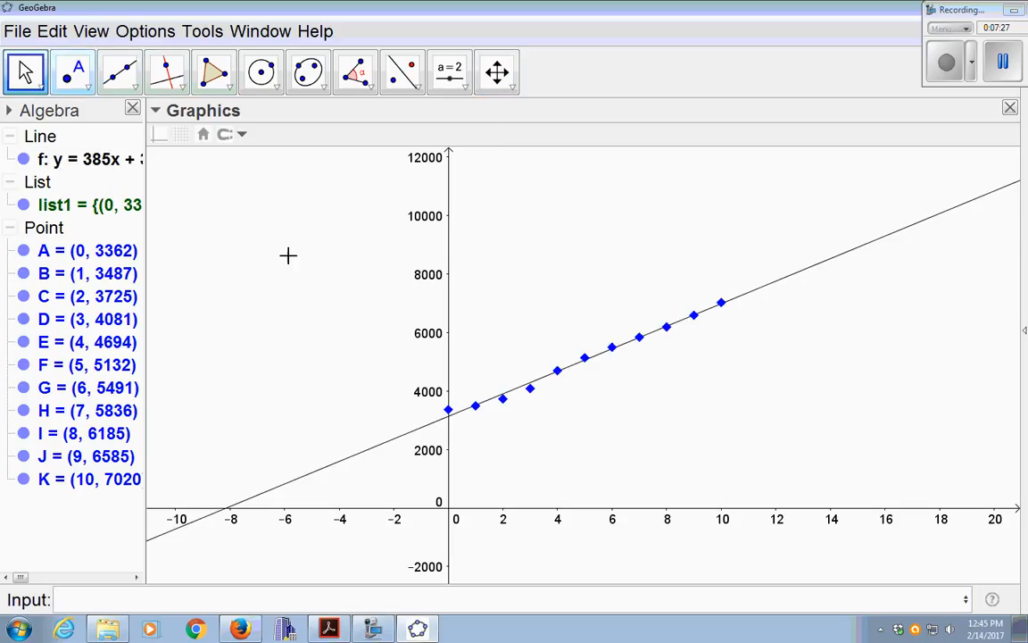
pyautogui.rightClick(822, 261)
pyautogui.click(839, 527)
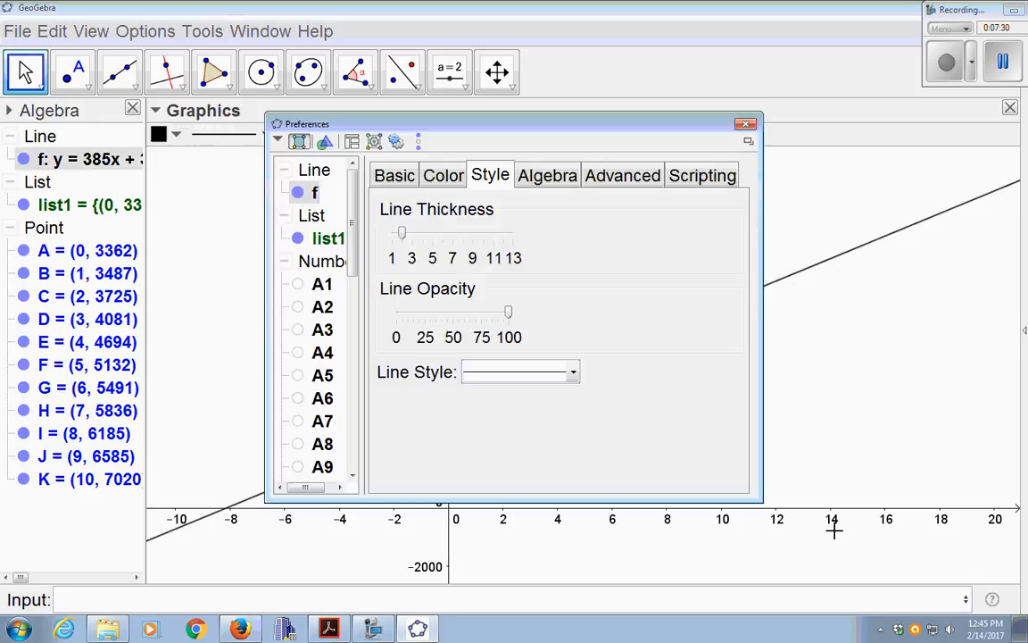
pyautogui.click(394, 176)
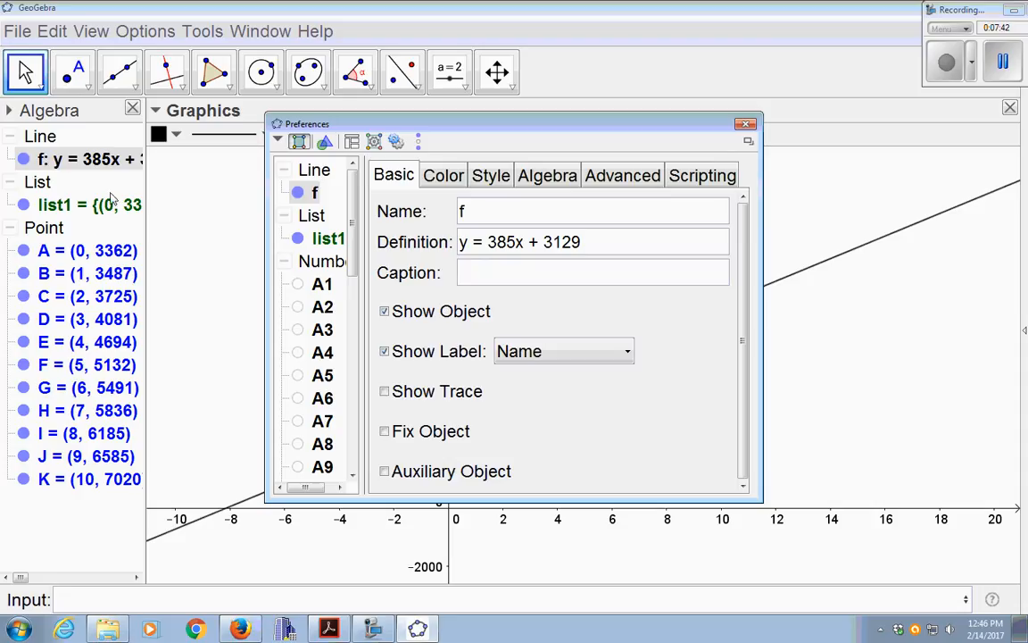
pyautogui.click(627, 352)
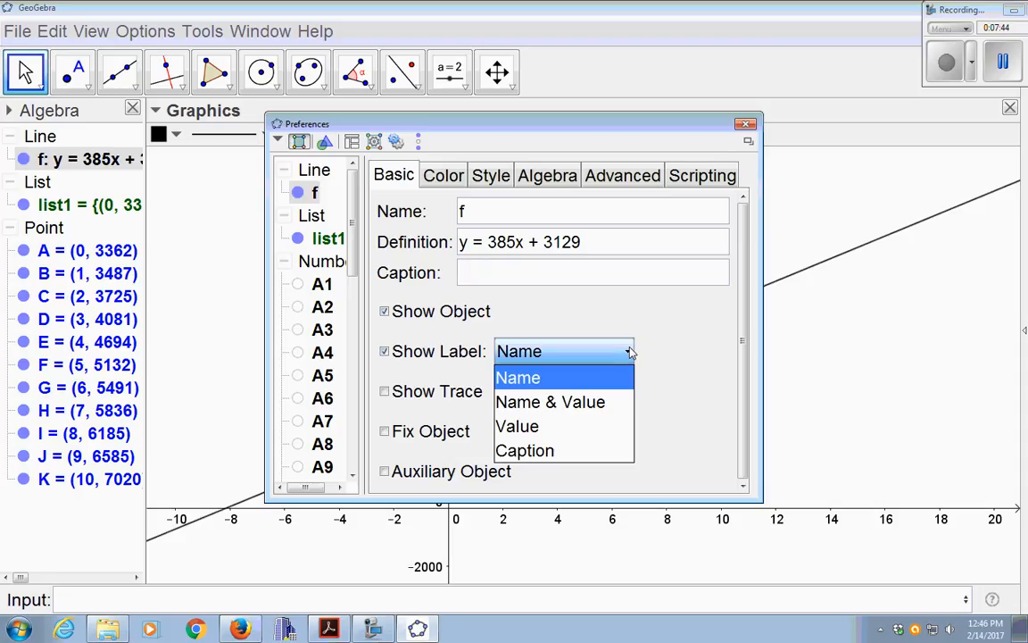
pyautogui.click(580, 404)
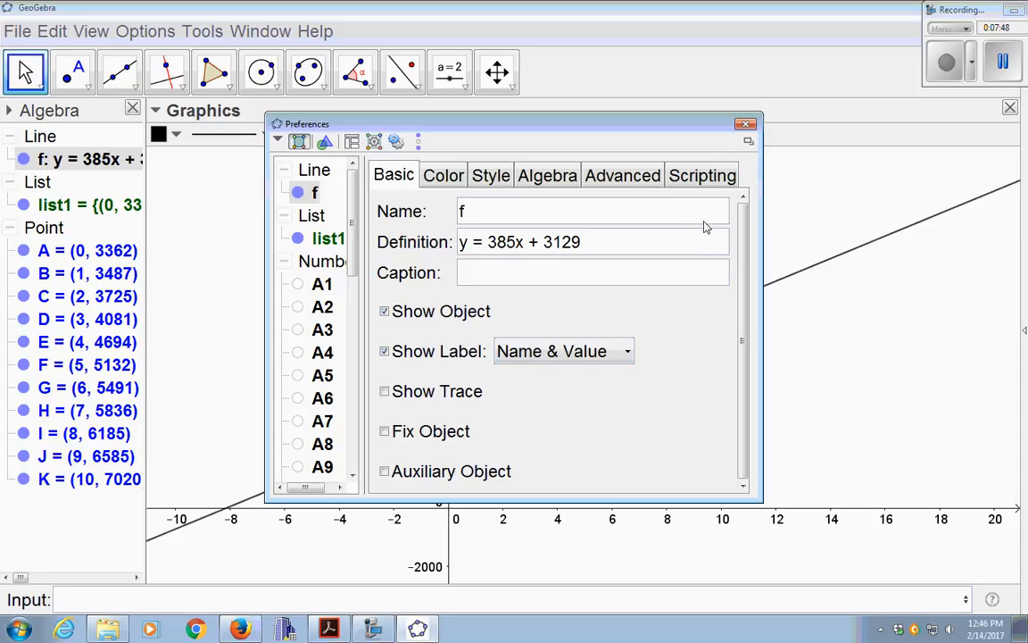
pyautogui.click(605, 358)
pyautogui.click(588, 428)
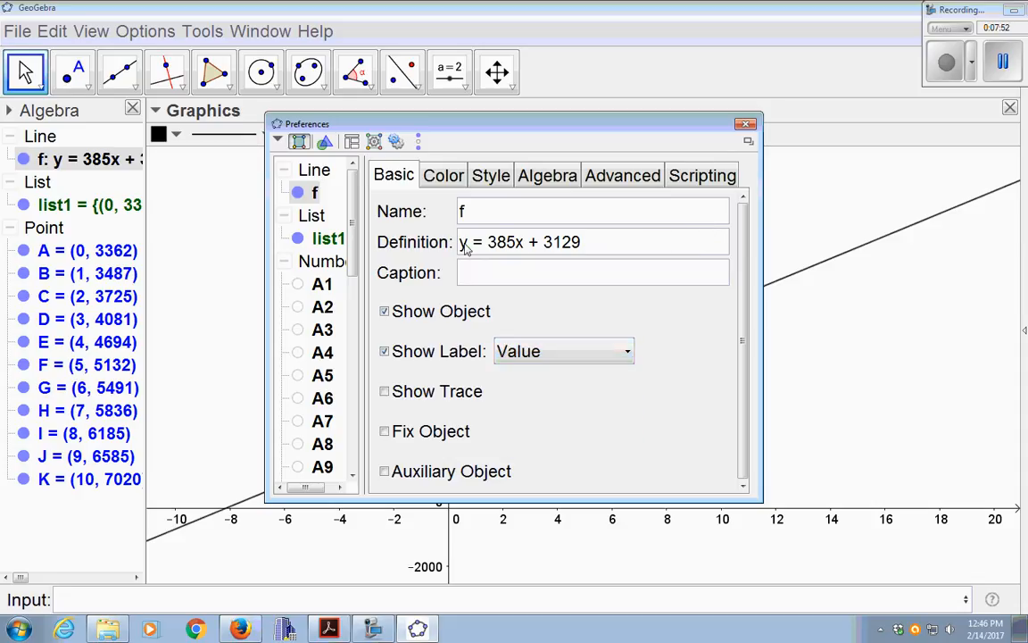
pyautogui.click(747, 125)
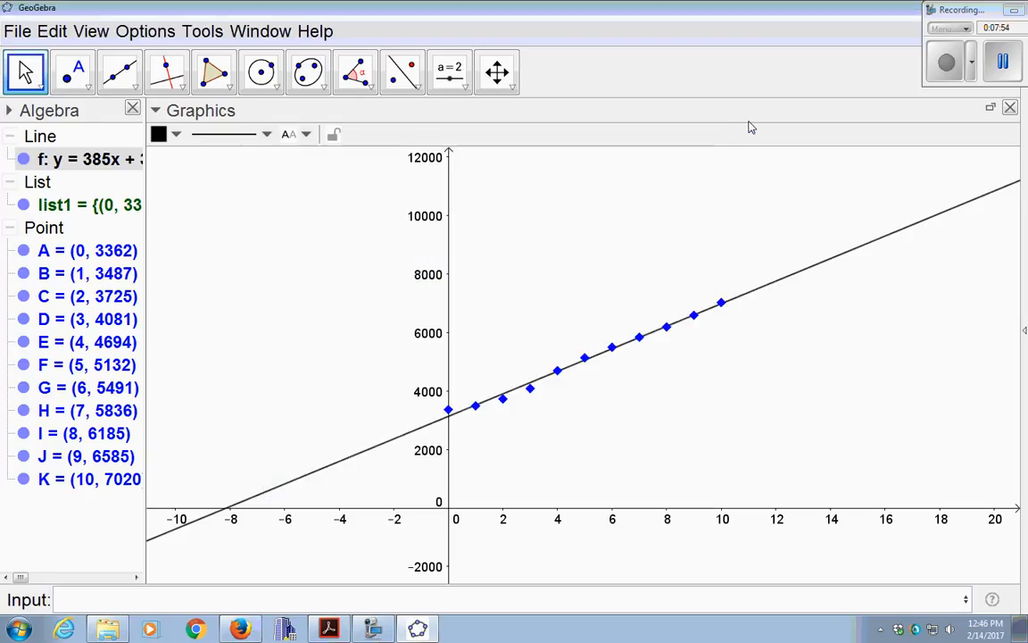
pyautogui.click(619, 278)
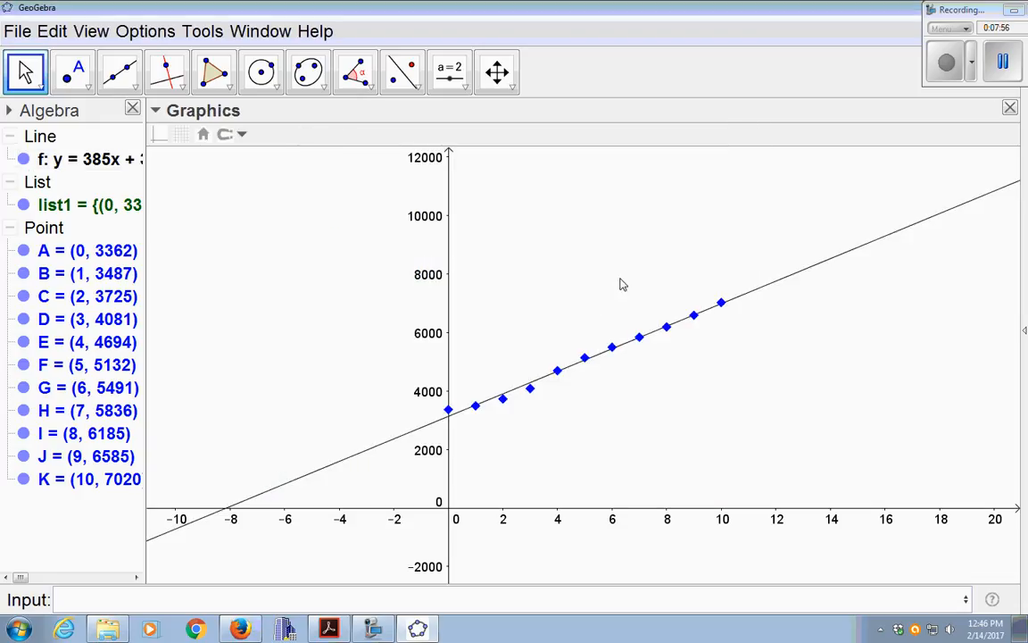
# Try switching the line's label to Name & Value in its properties, and close the preferences.
pyautogui.rightClick(796, 277)
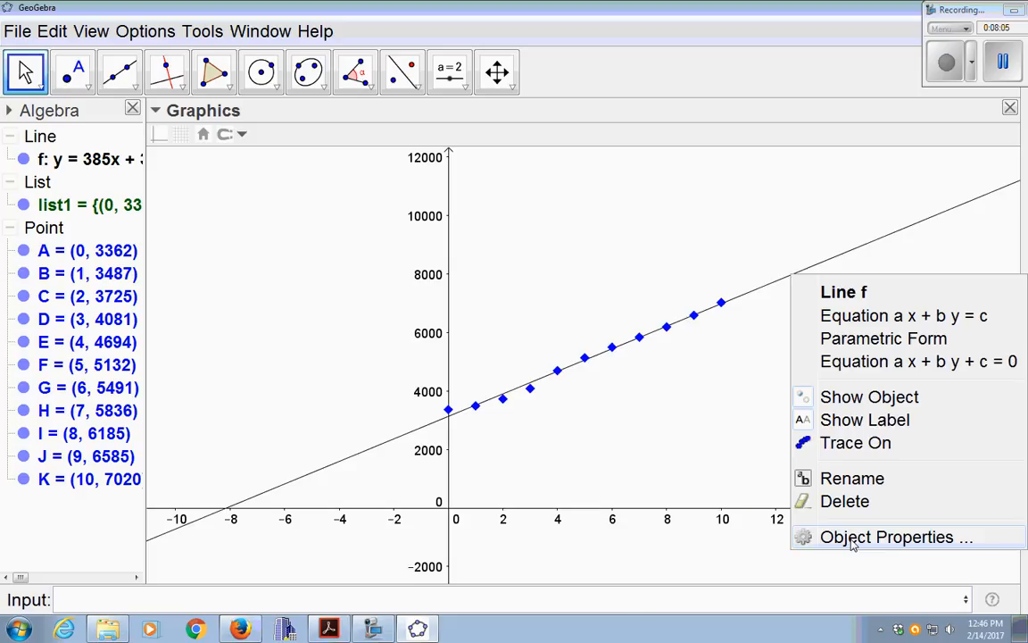
pyautogui.click(884, 536)
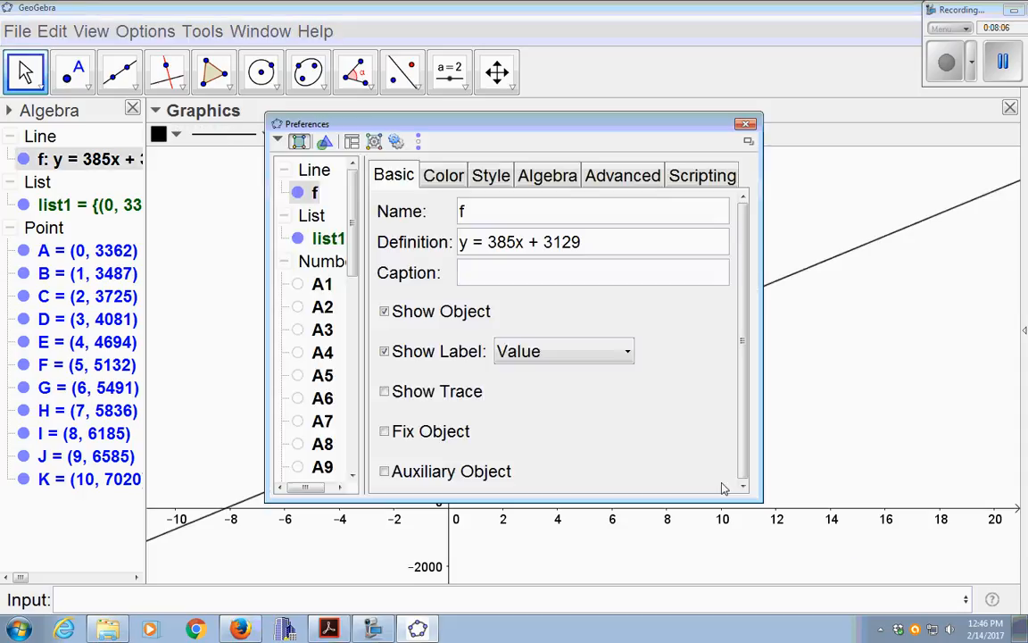
pyautogui.click(550, 353)
pyautogui.click(554, 399)
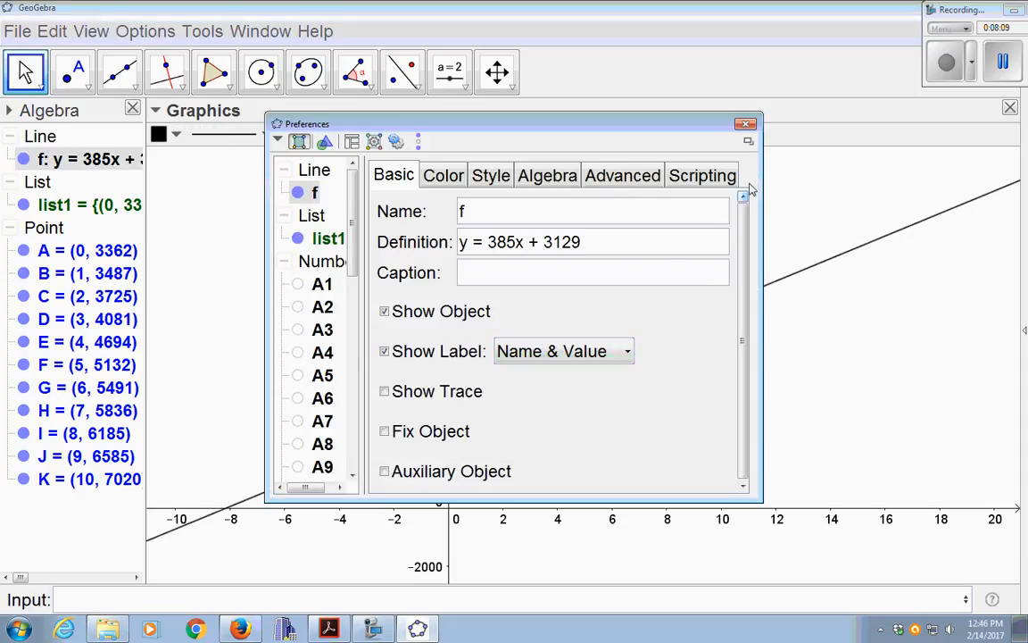
pyautogui.click(747, 126)
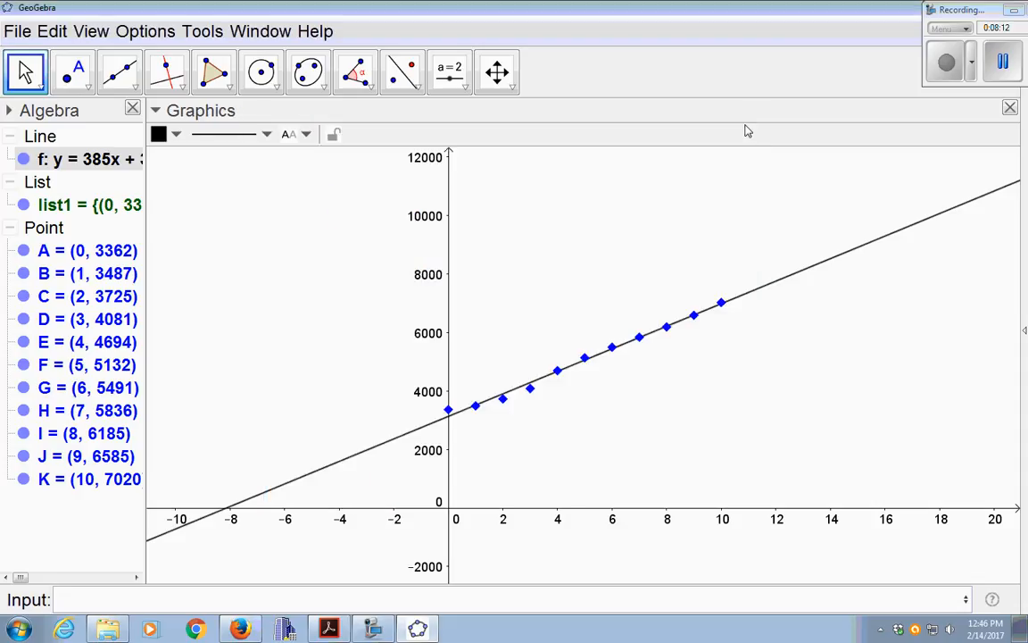
pyautogui.click(730, 379)
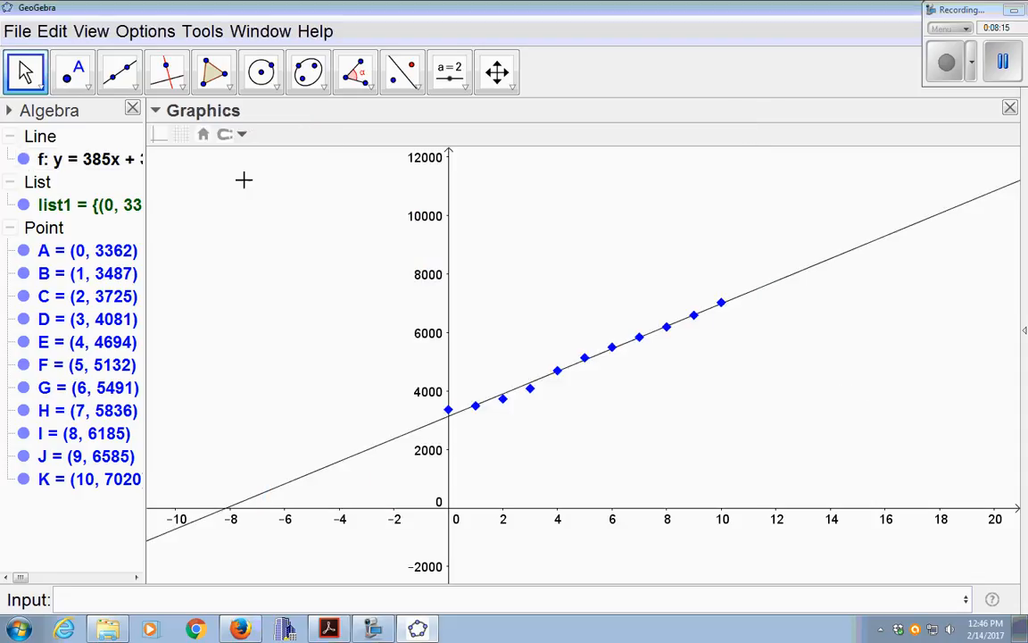
# Reopen the properties of line f, turn its label off and on again with Value as the label content, and close the preferences.
pyautogui.click(69, 161)
pyautogui.rightClick(69, 163)
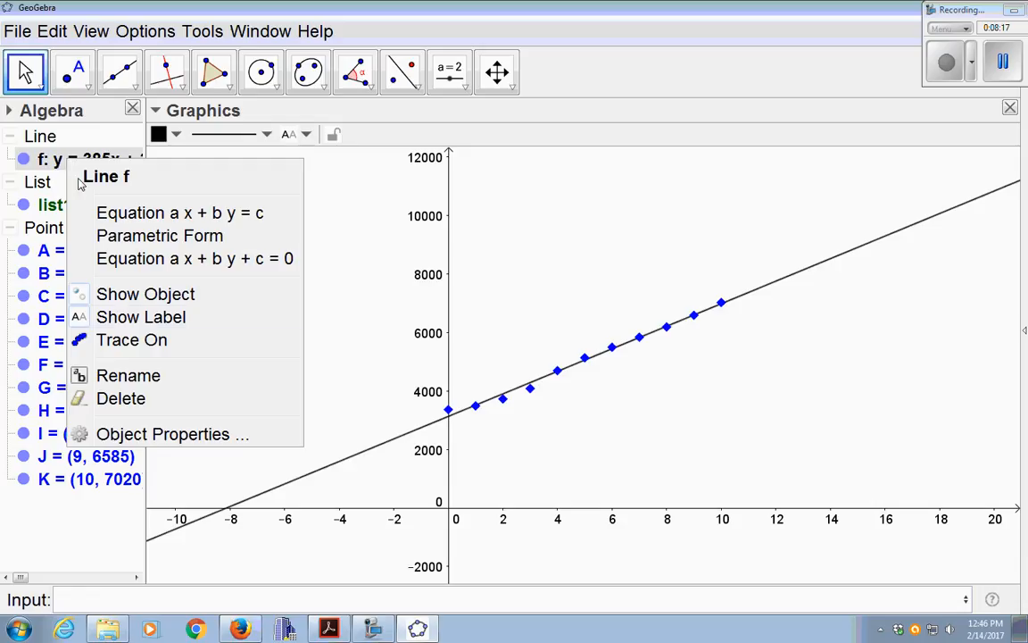
pyautogui.click(162, 435)
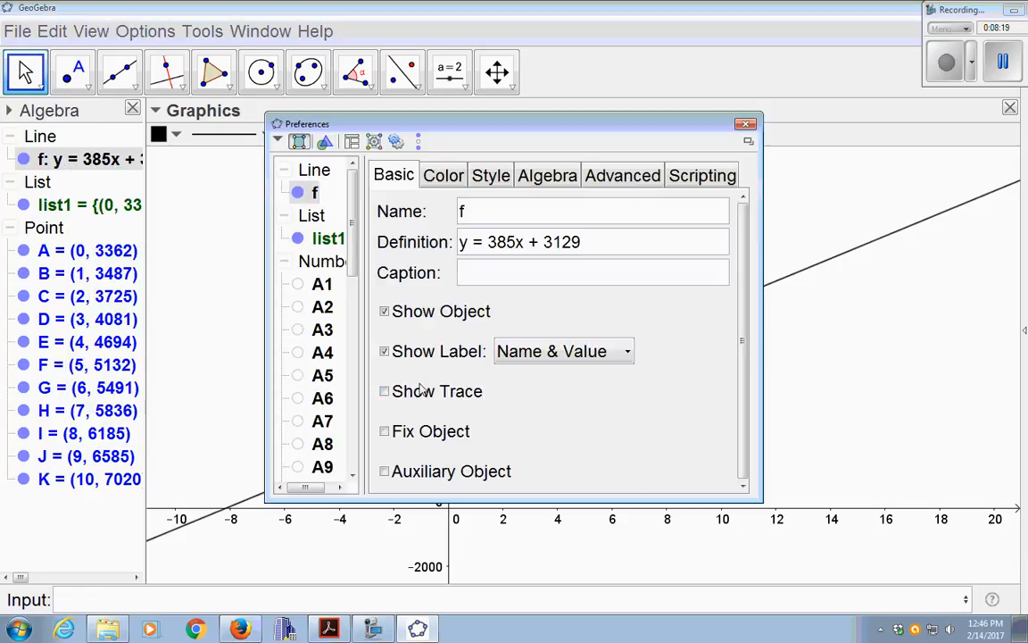
pyautogui.click(385, 354)
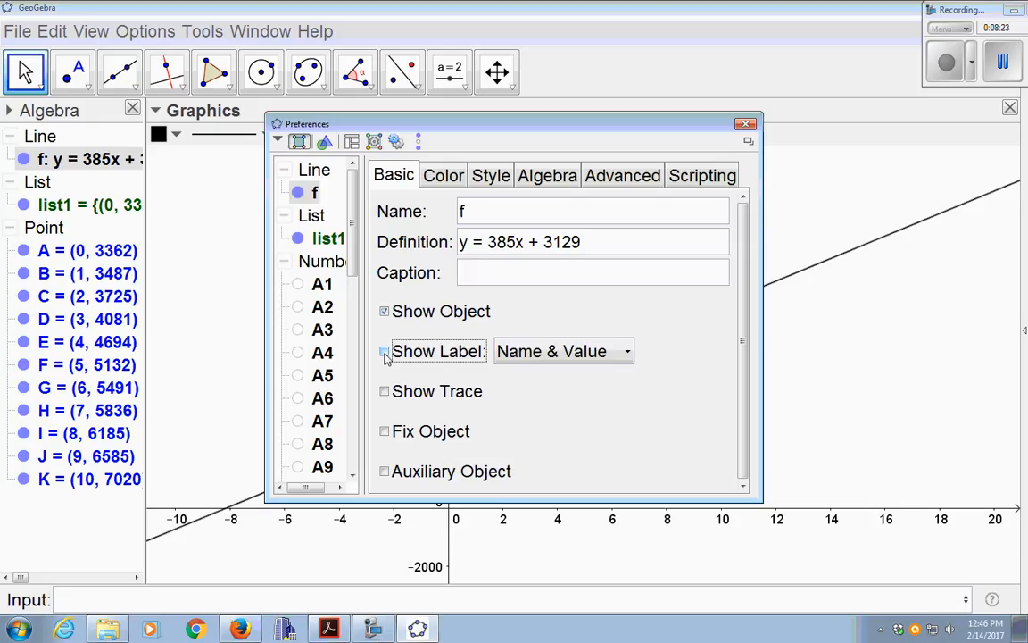
pyautogui.click(549, 354)
pyautogui.click(541, 427)
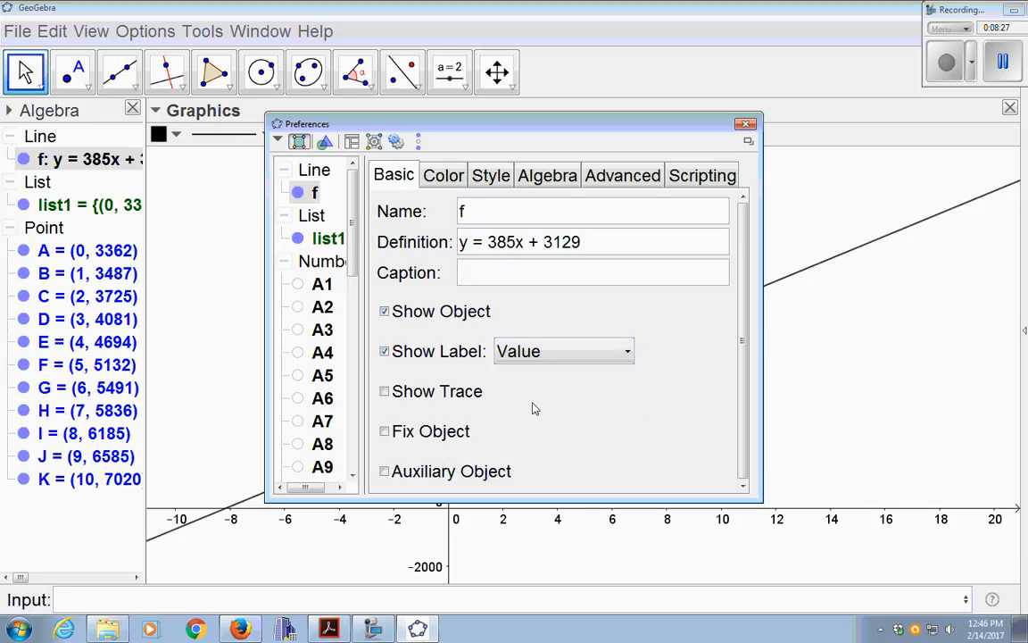
pyautogui.click(532, 352)
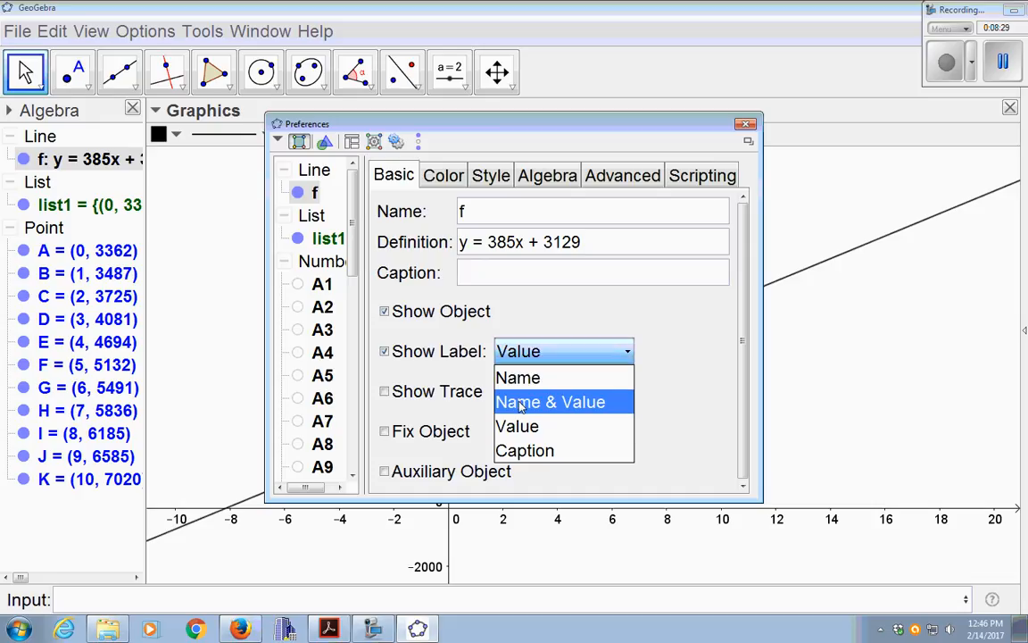
pyautogui.click(521, 406)
pyautogui.click(527, 352)
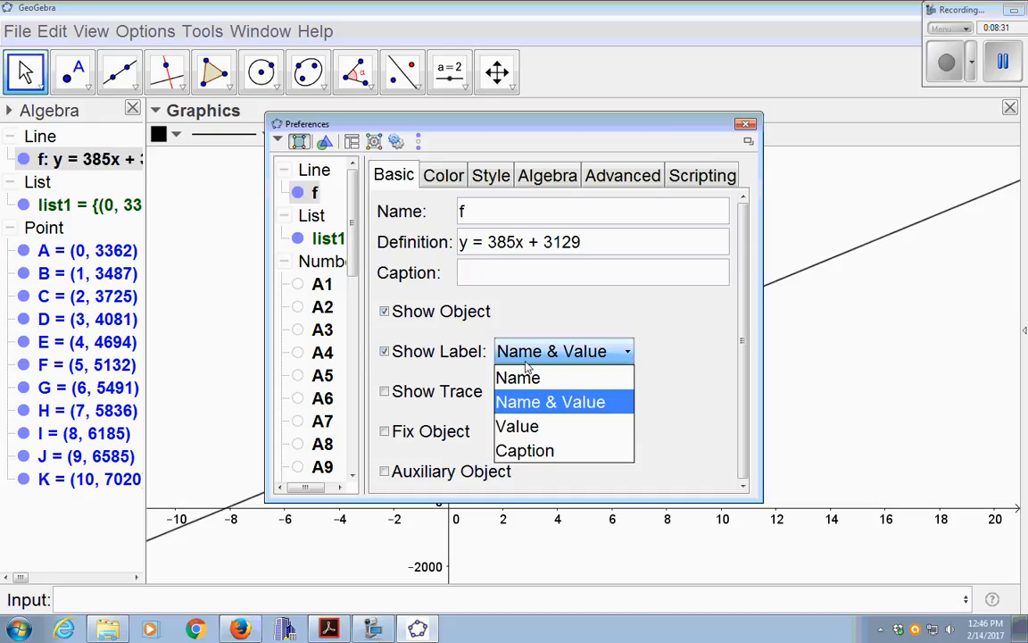
pyautogui.click(527, 428)
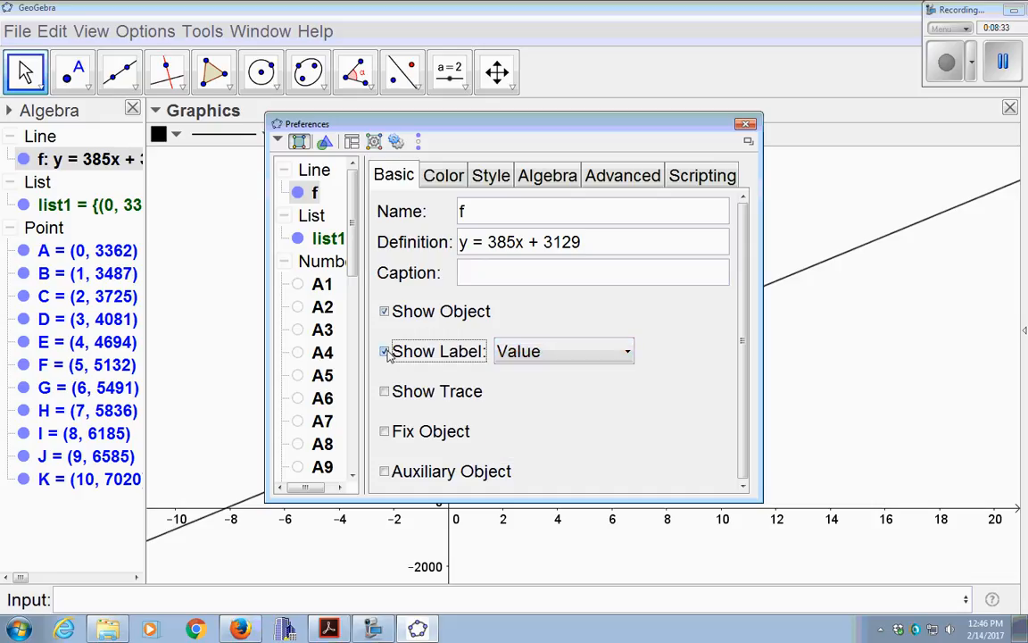
pyautogui.click(384, 352)
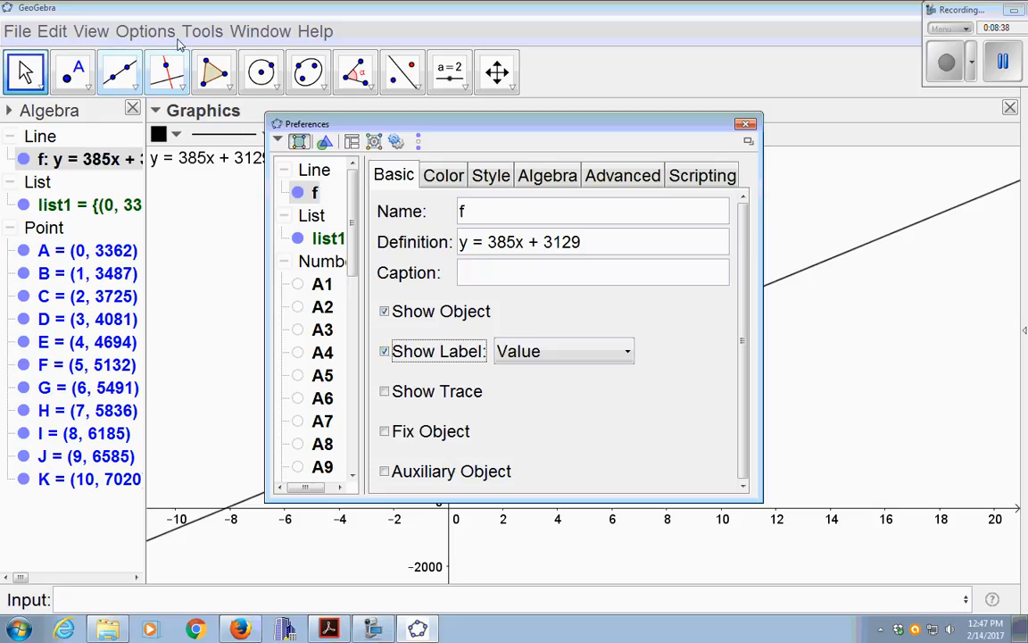
pyautogui.click(746, 123)
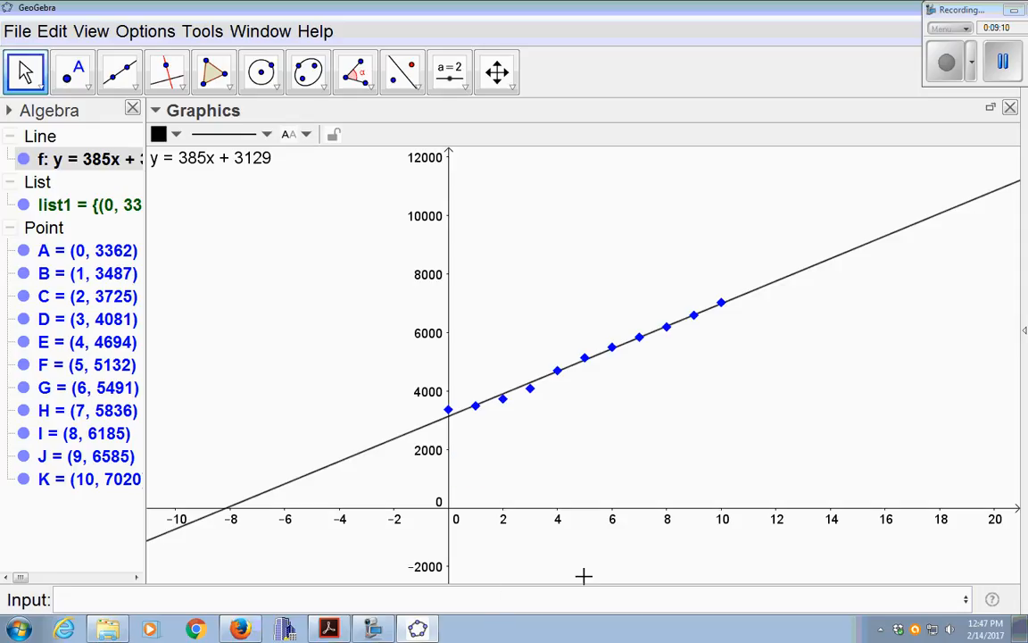
# Graph the vertical line x=0 along the y-axis.
pyautogui.click(454, 597)
pyautogui.write('x=0')
pyautogui.press('Return')
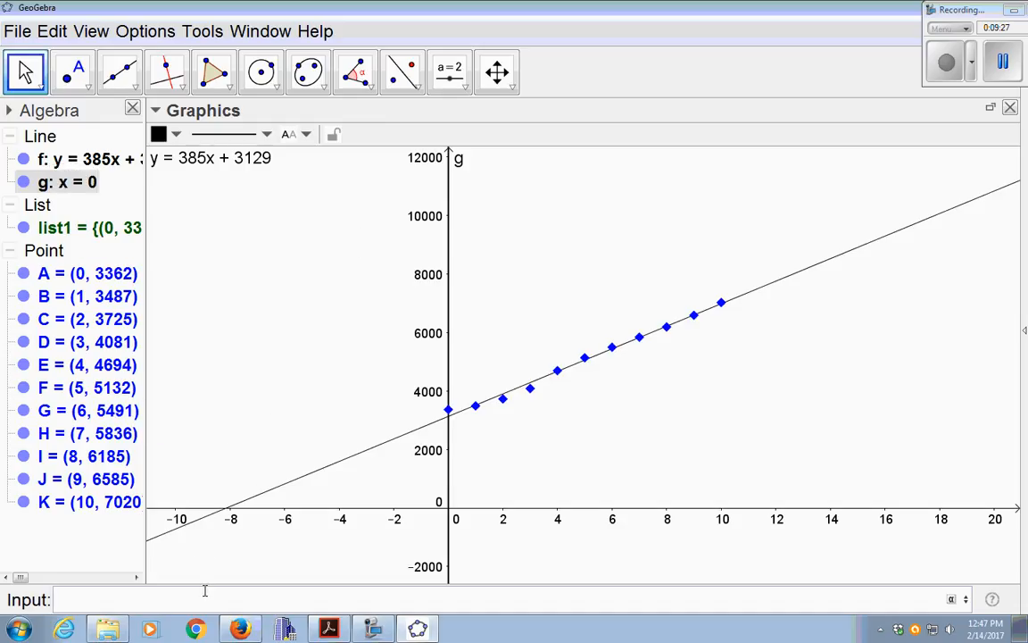
# Create the intersection point of lines f and g with the Intersect command and hide the point's label.
pyautogui.write('intersect')
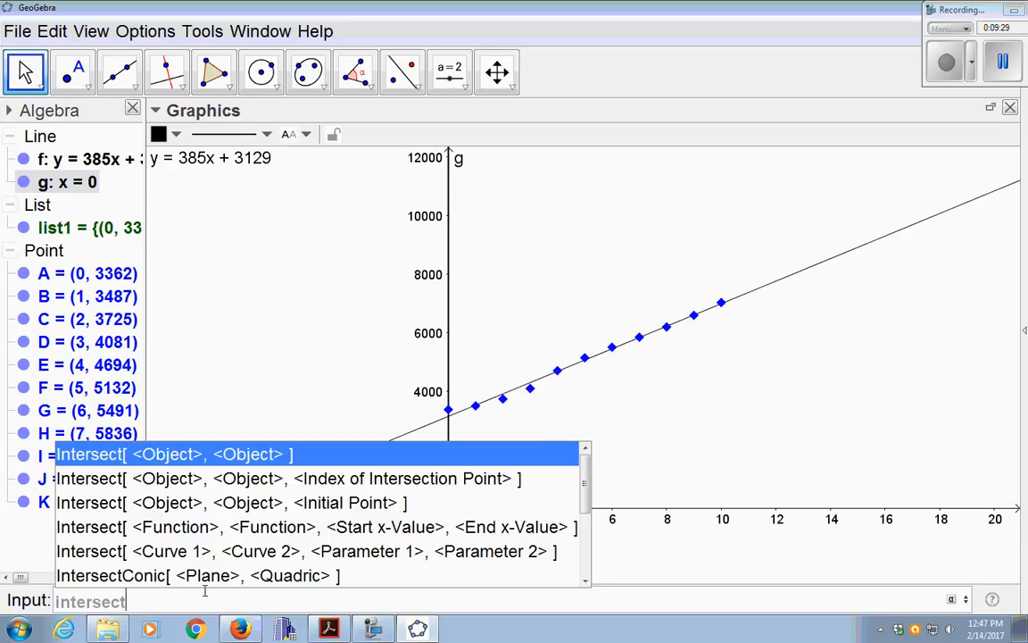
pyautogui.click(216, 454)
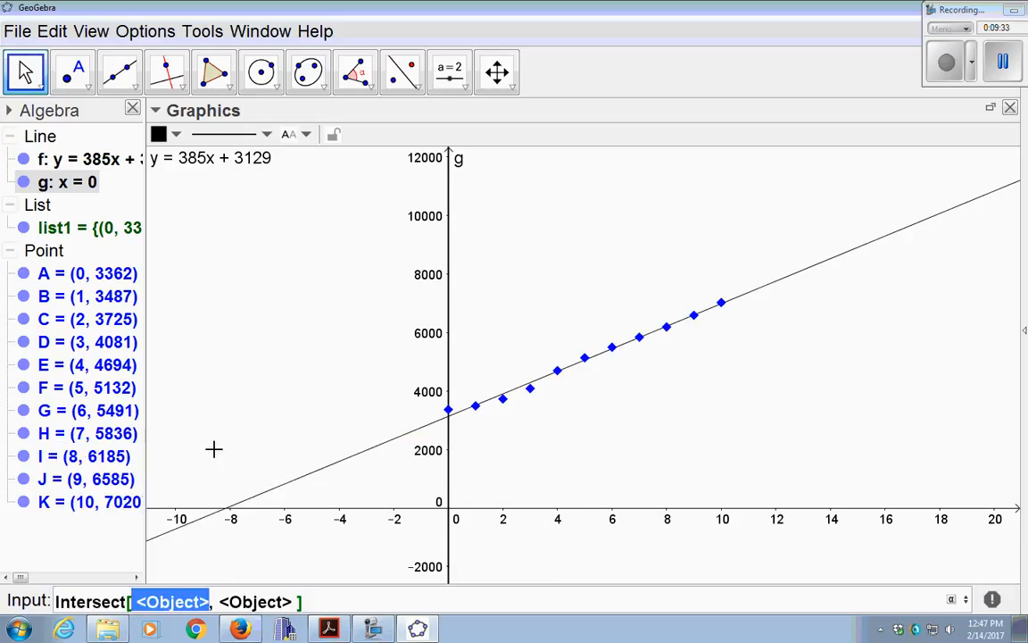
pyautogui.write('f')
pyautogui.press('Tab')
pyautogui.write('g')
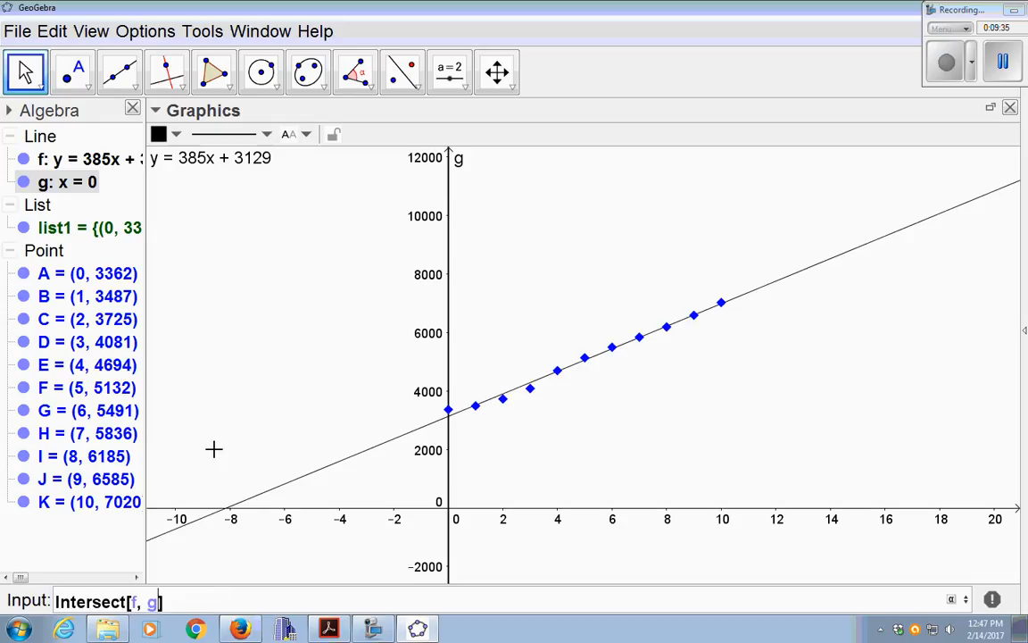
pyautogui.press('Return')
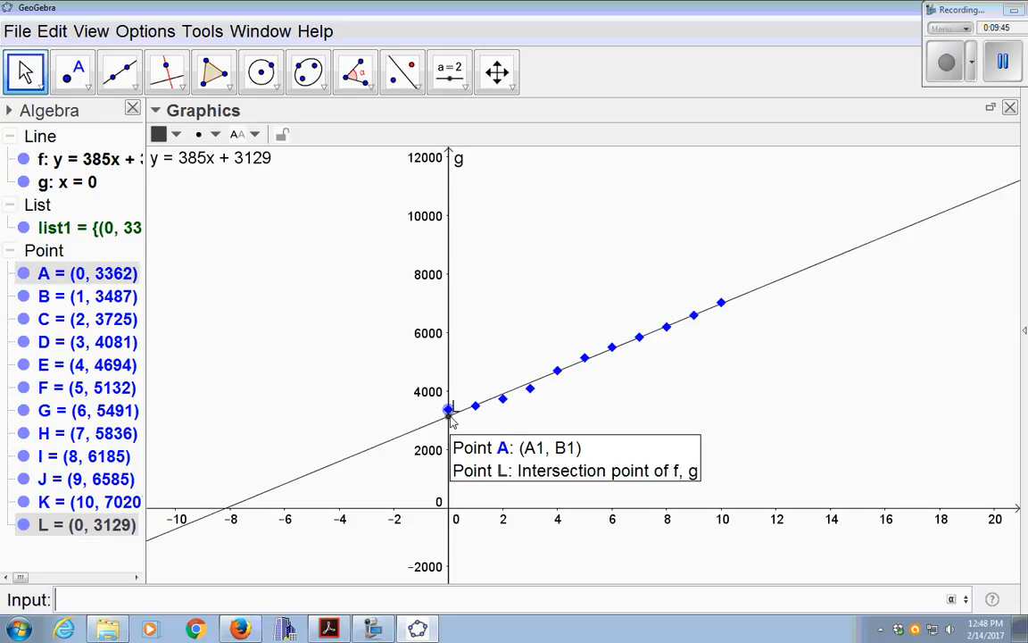
pyautogui.rightClick(79, 533)
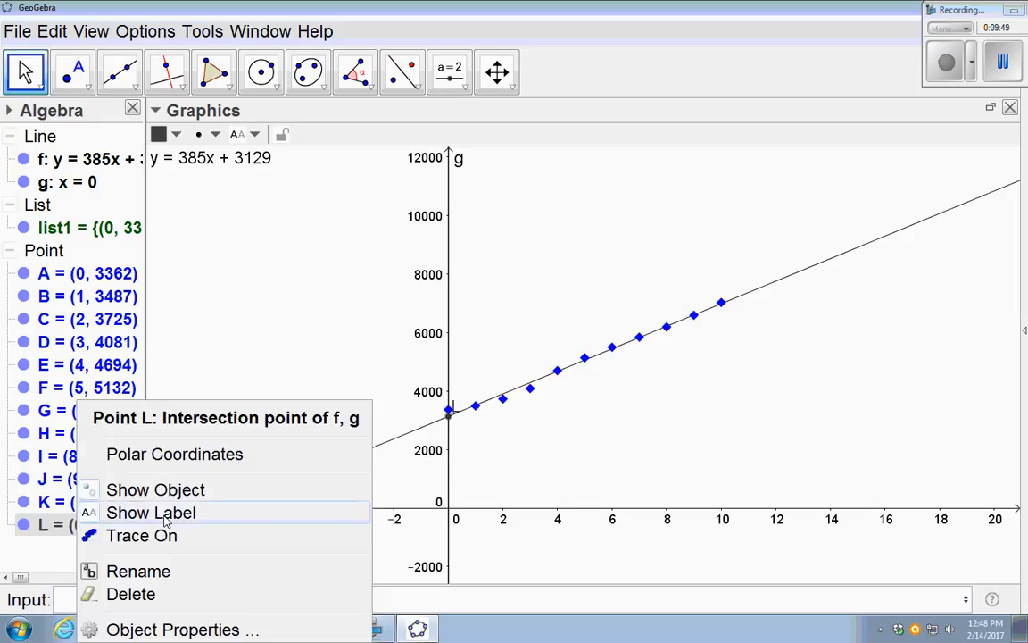
pyautogui.click(150, 489)
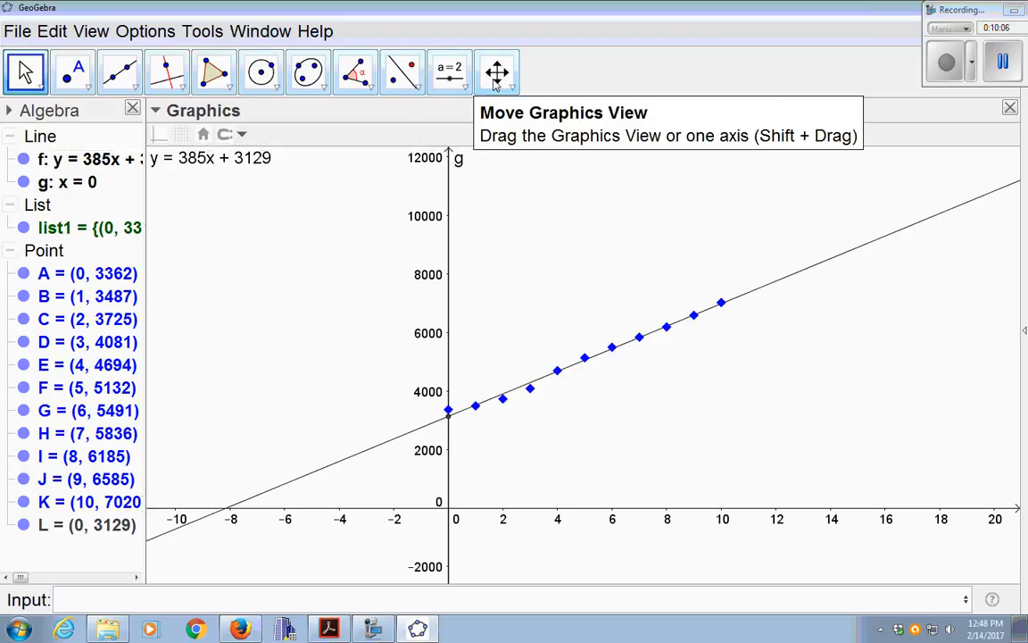
# Add the text "Average Cost of Tuition...." to the graph and place it at the top, just beside the y-axis.
pyautogui.click(464, 87)
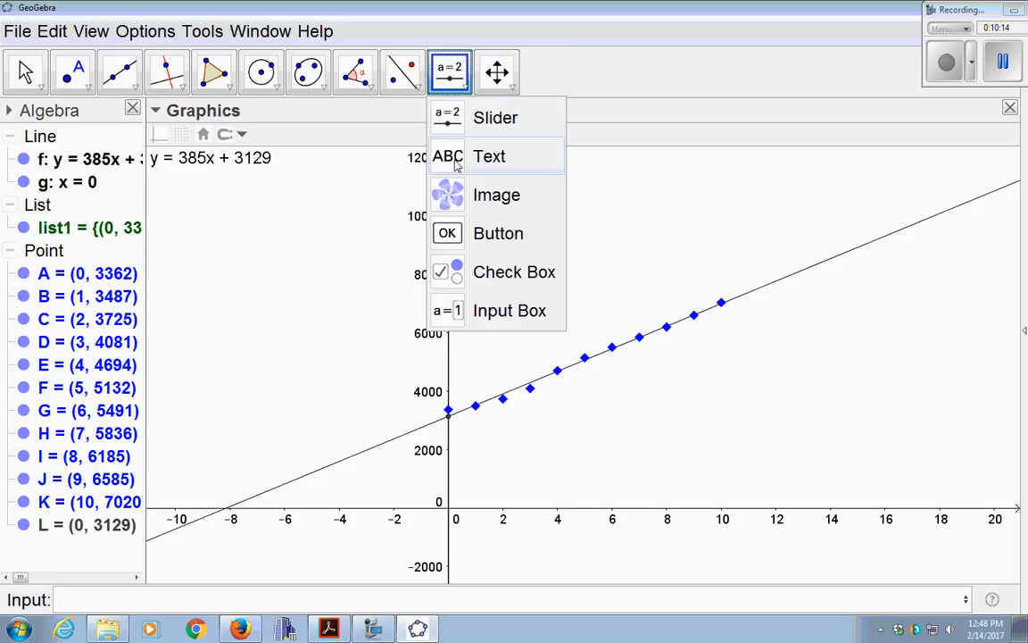
pyautogui.click(456, 166)
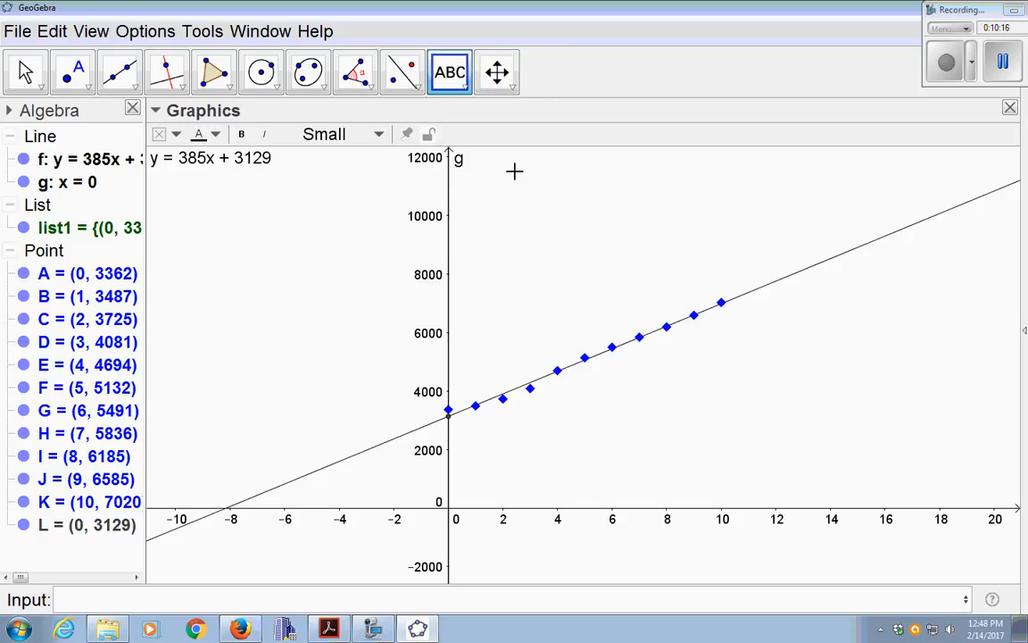
pyautogui.click(669, 219)
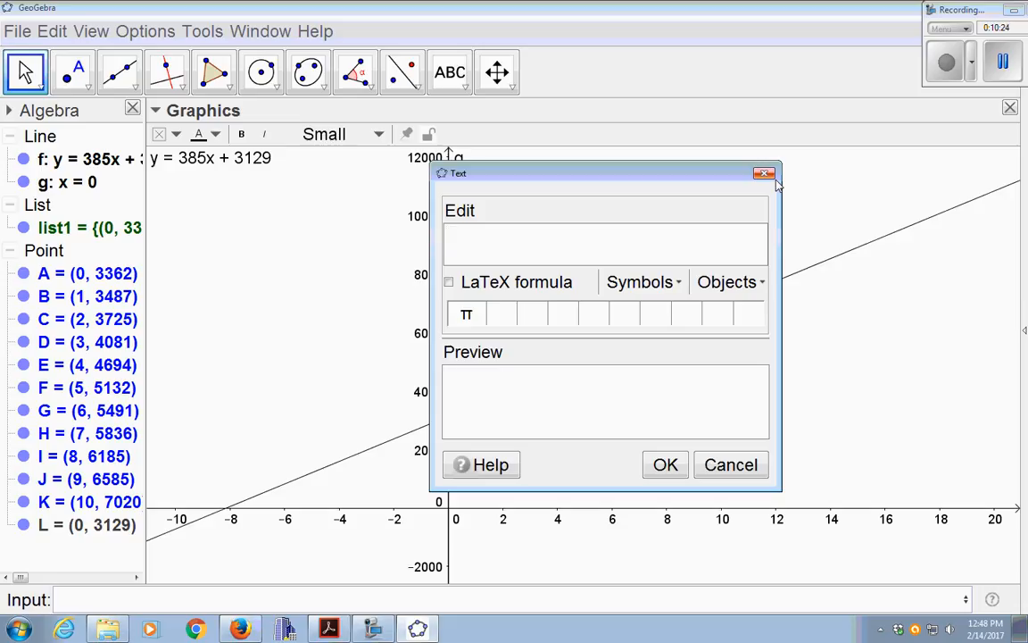
pyautogui.write('Average Cos')
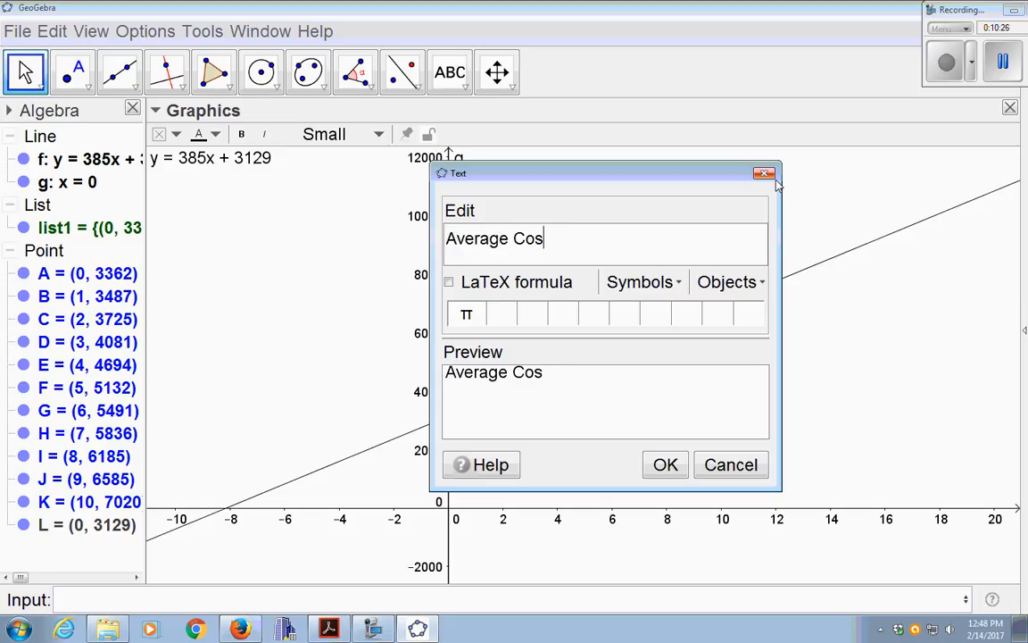
pyautogui.write('t of Tuition')
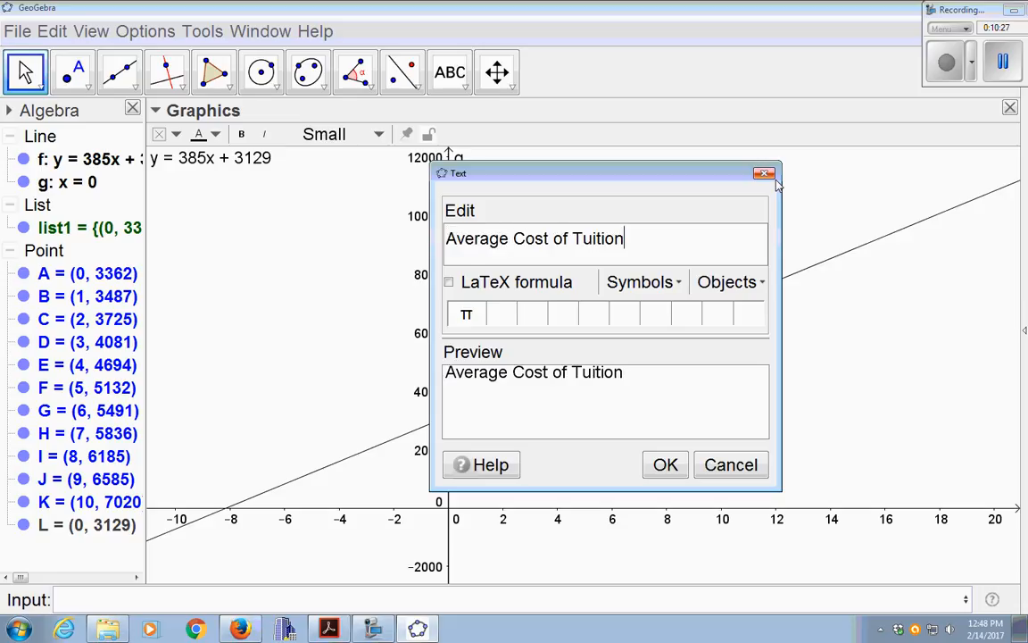
pyautogui.write('....')
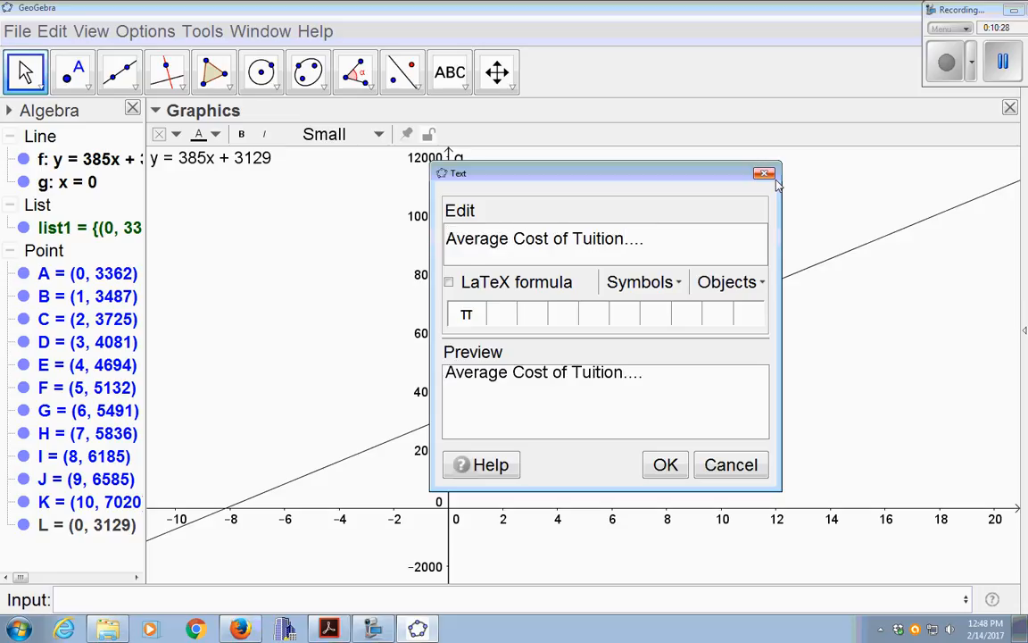
pyautogui.click(662, 465)
pyautogui.moveTo(721, 224); pyautogui.dragTo(548, 167)
pyautogui.click(559, 221)
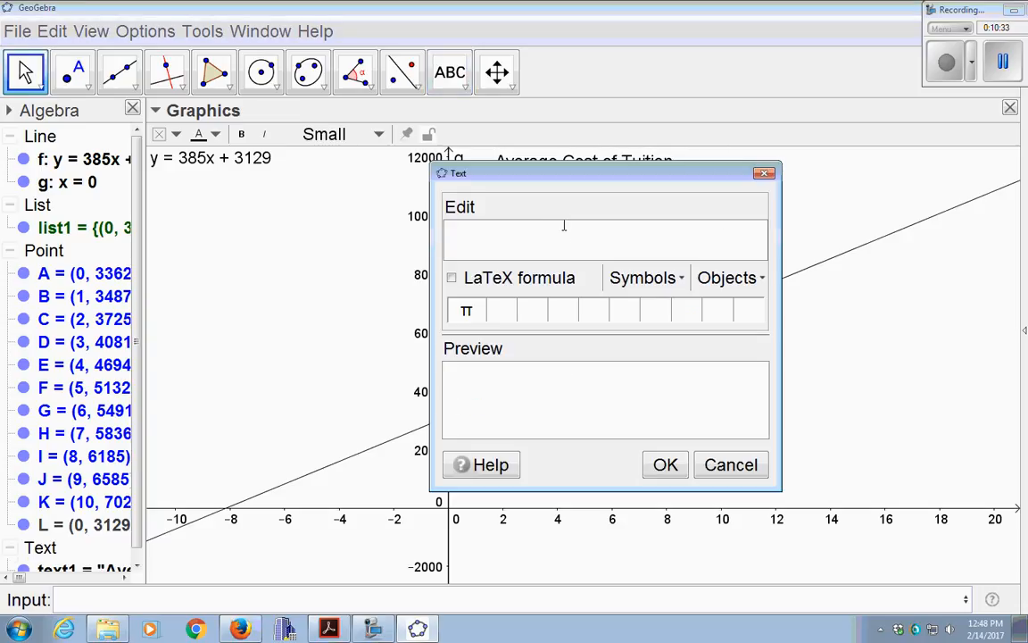
pyautogui.click(707, 473)
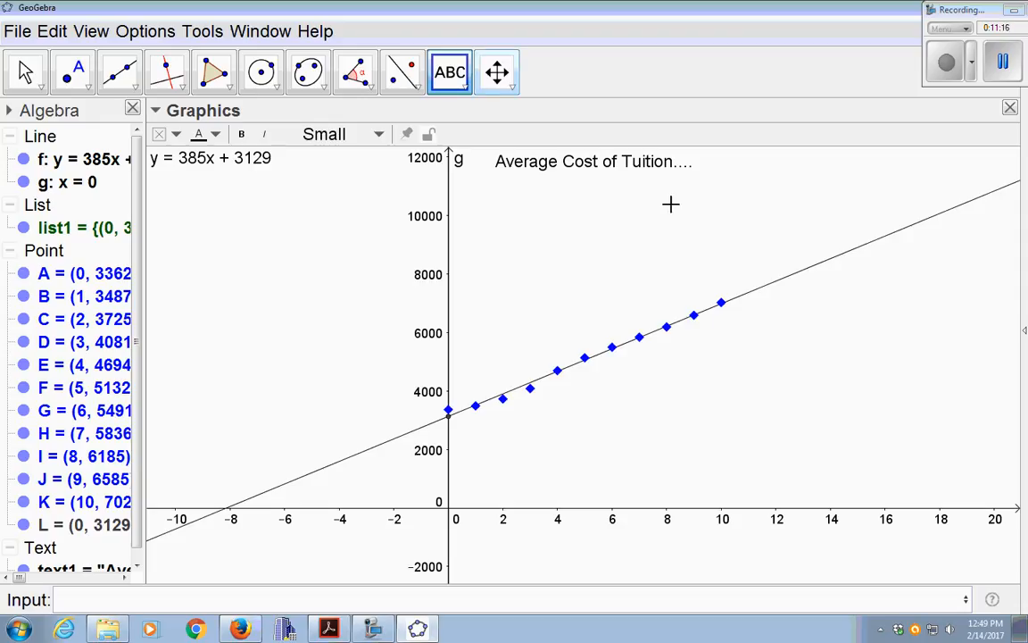
# Copy the graphics view to the clipboard.
pyautogui.click(13, 32)
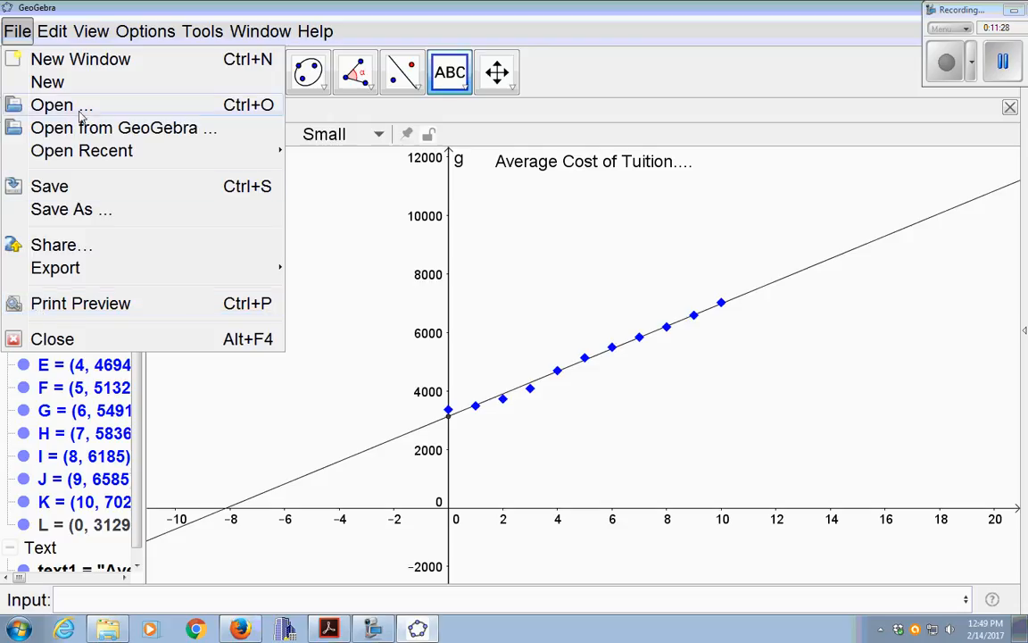
pyautogui.click(51, 34)
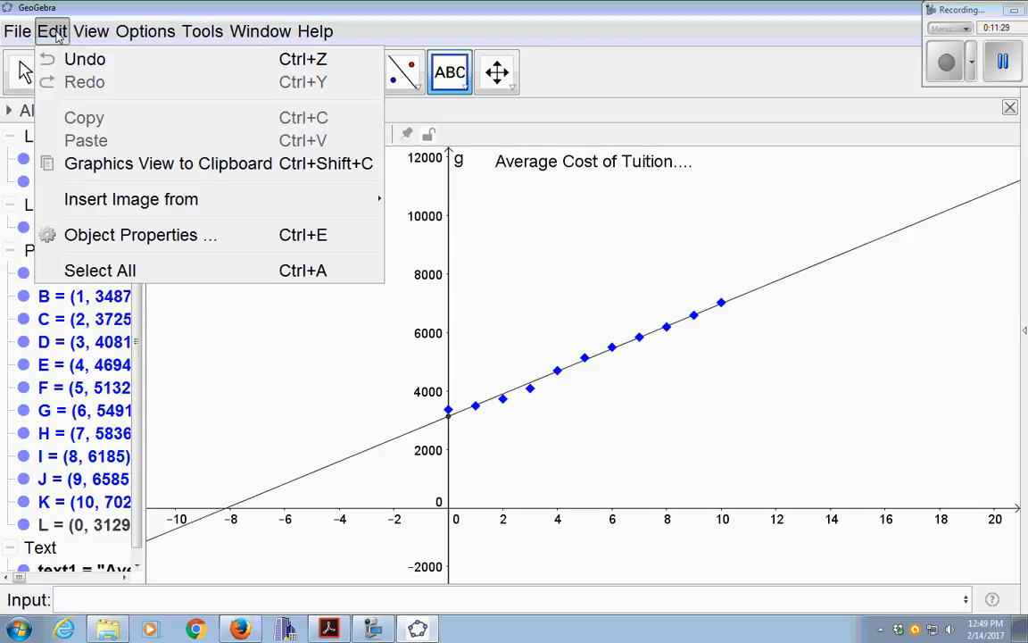
pyautogui.click(98, 169)
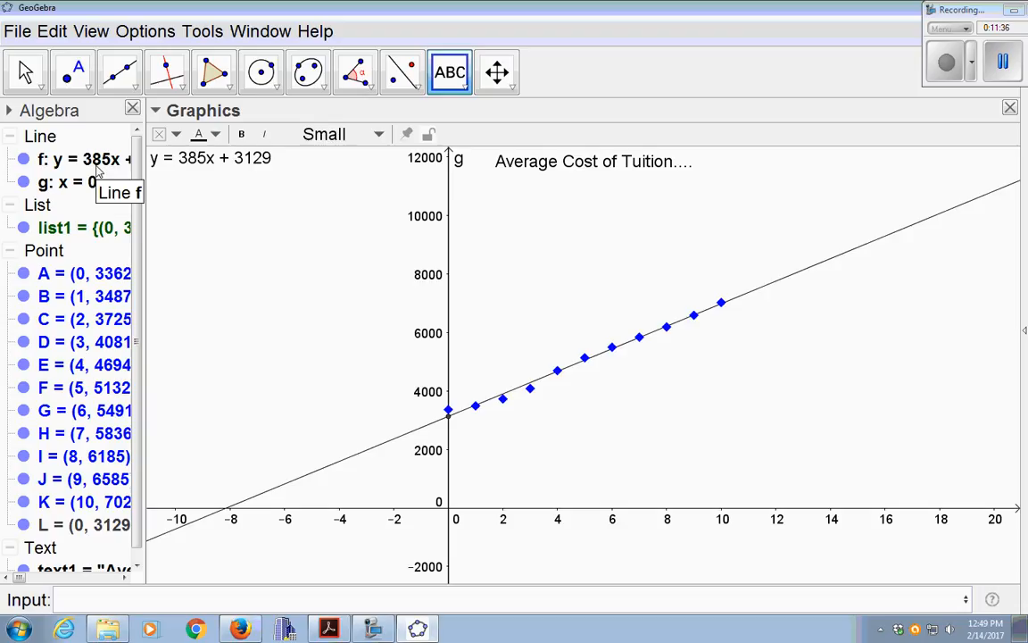
# Search the computer for Word, open Word 2013 and create a blank document.
pyautogui.click(30, 631)
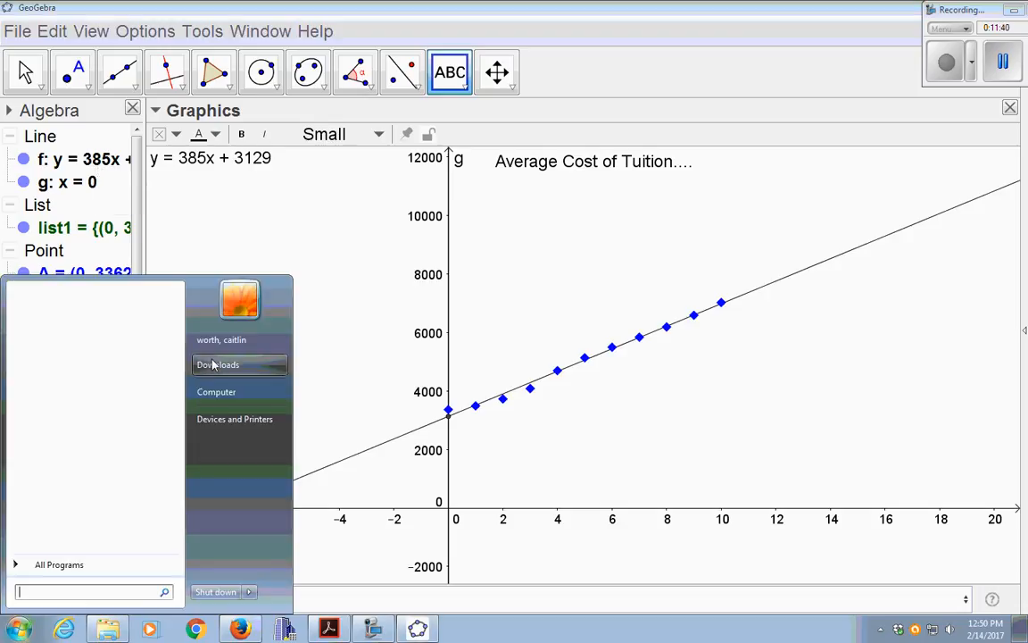
pyautogui.click(249, 594)
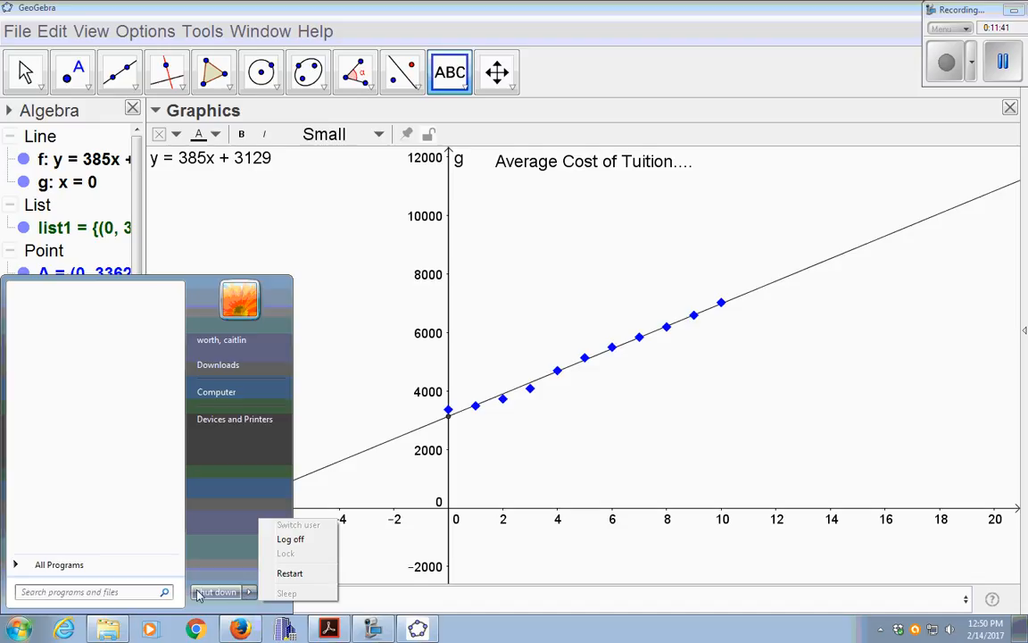
pyautogui.click(97, 591)
pyautogui.write('wo')
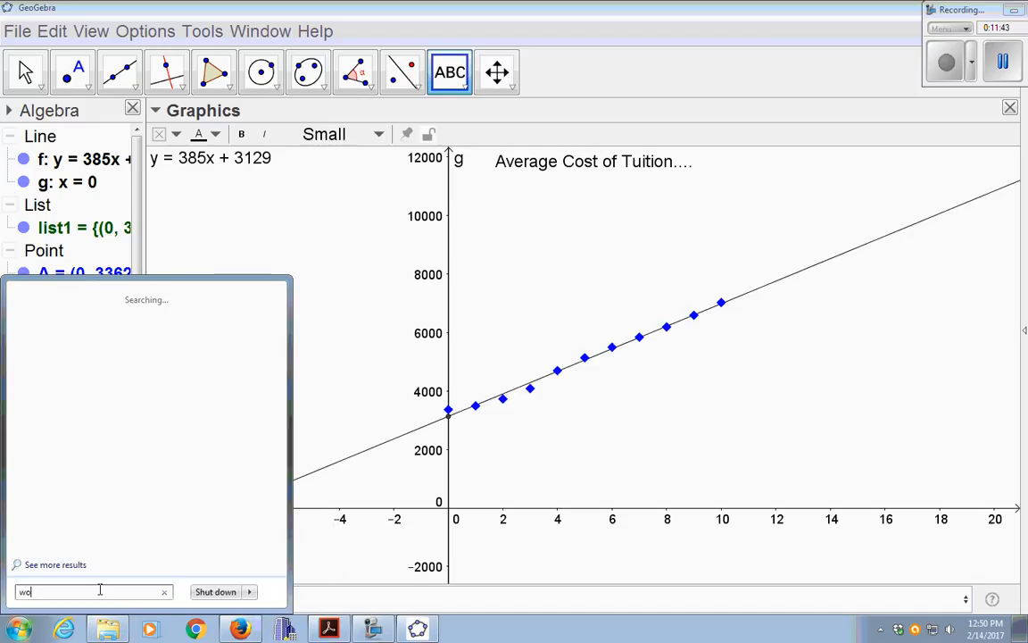
pyautogui.write('rd')
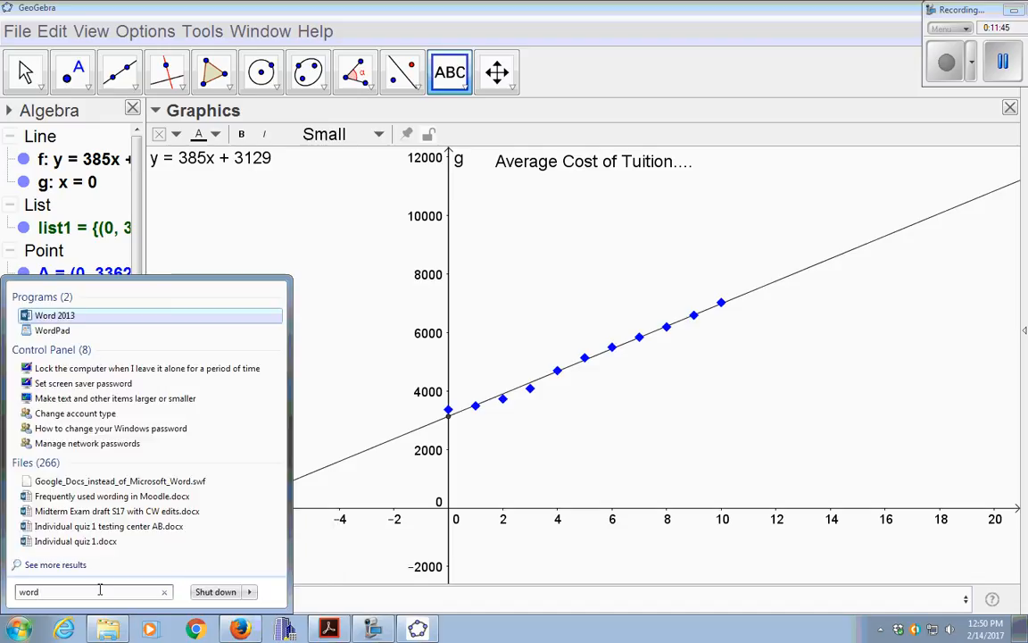
pyautogui.click(79, 318)
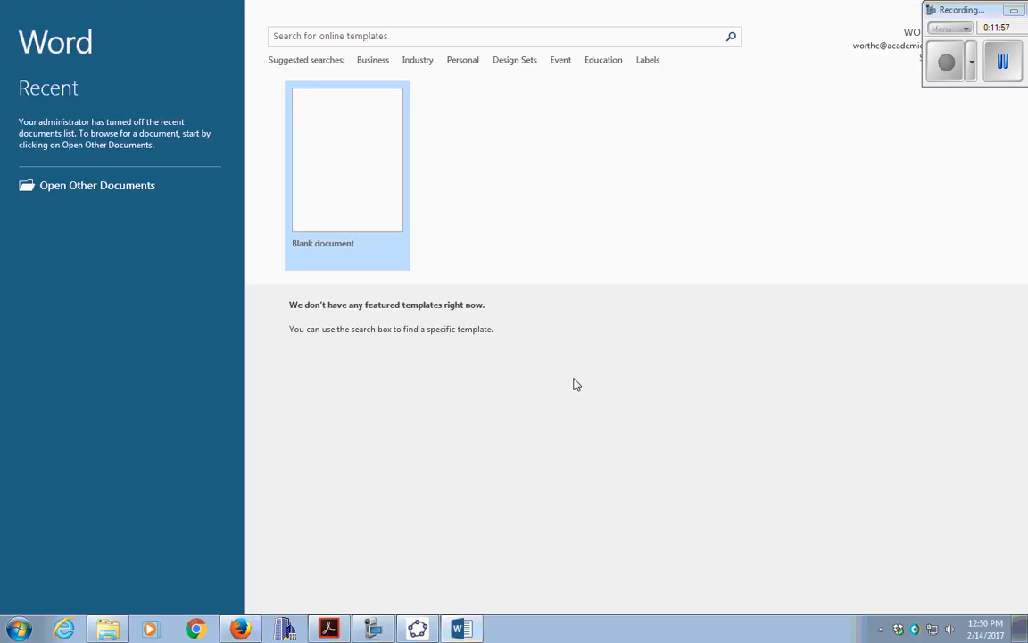
pyautogui.click(349, 163)
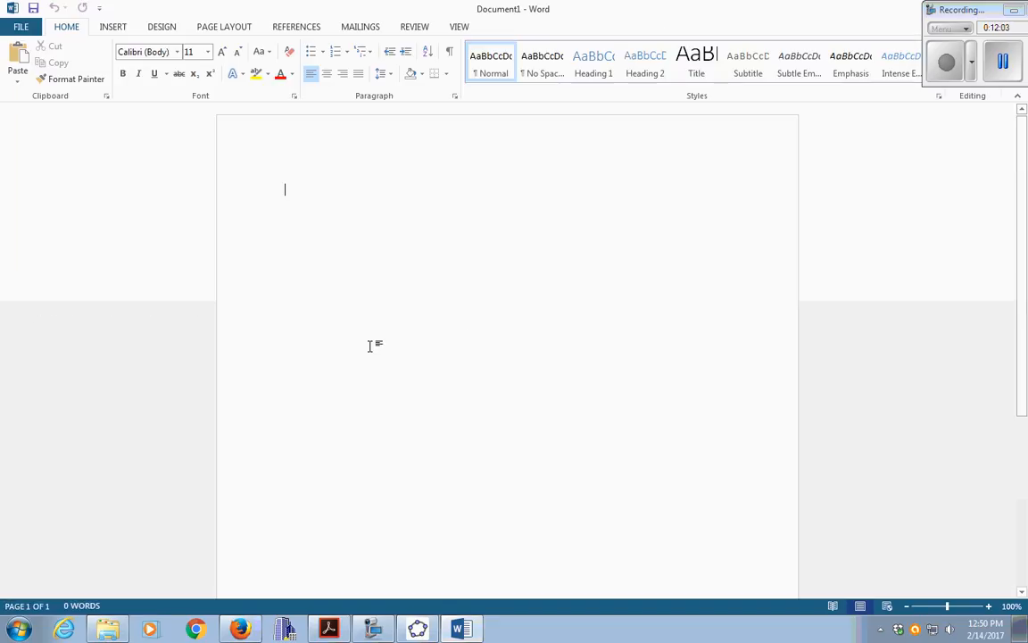
# Switch back to GeoGebra, copy its graphics view to the clipboard, and paste the graph into the blank Word document.
pyautogui.click(418, 629)
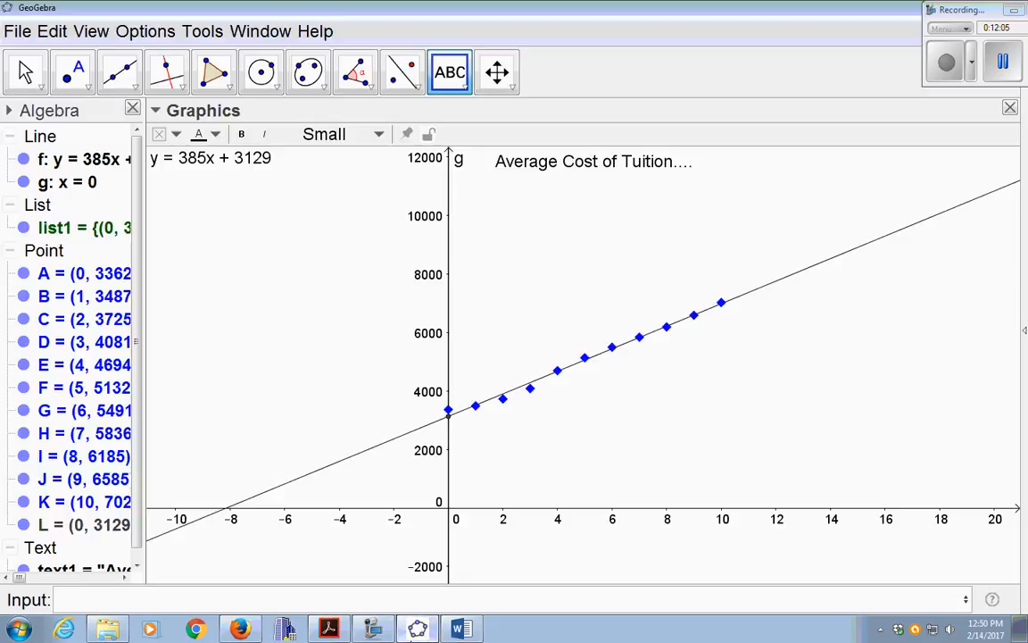
pyautogui.click(54, 34)
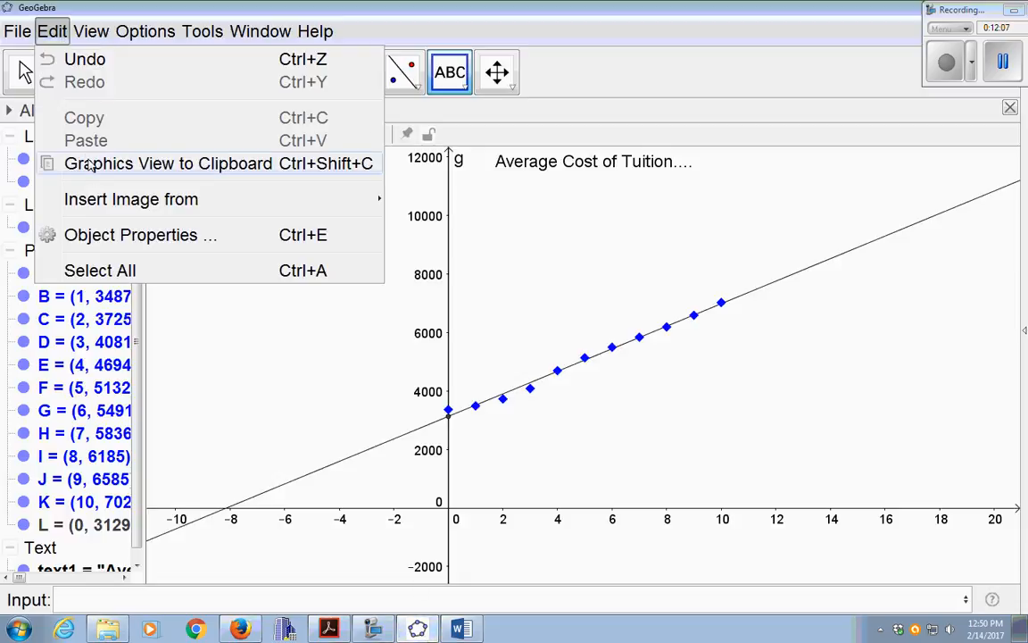
pyautogui.click(134, 163)
pyautogui.click(463, 631)
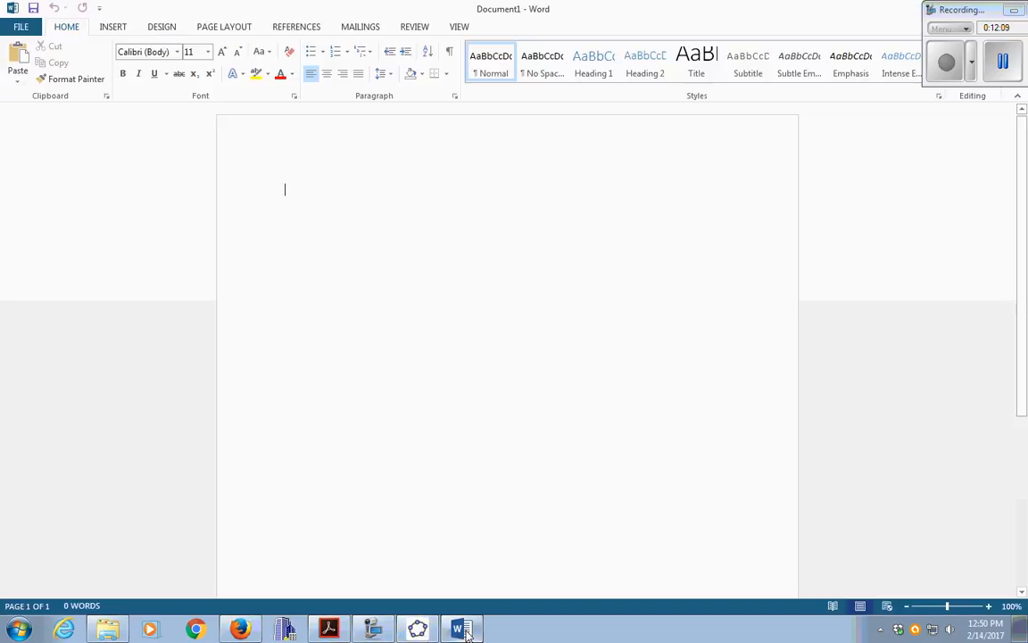
pyautogui.hotkey('ctrl', 'v')
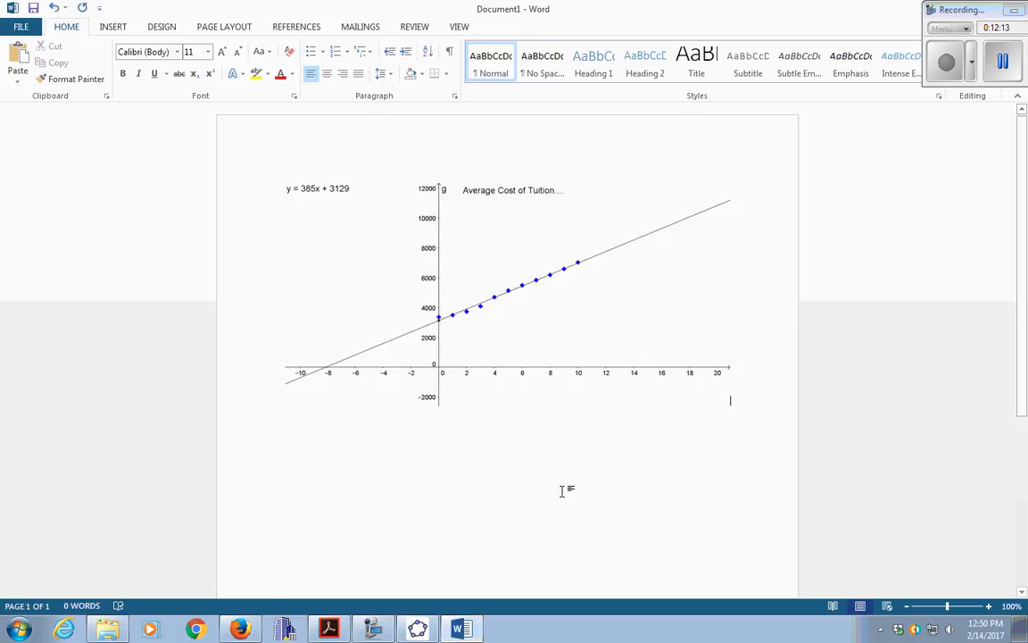
pyautogui.click(580, 367)
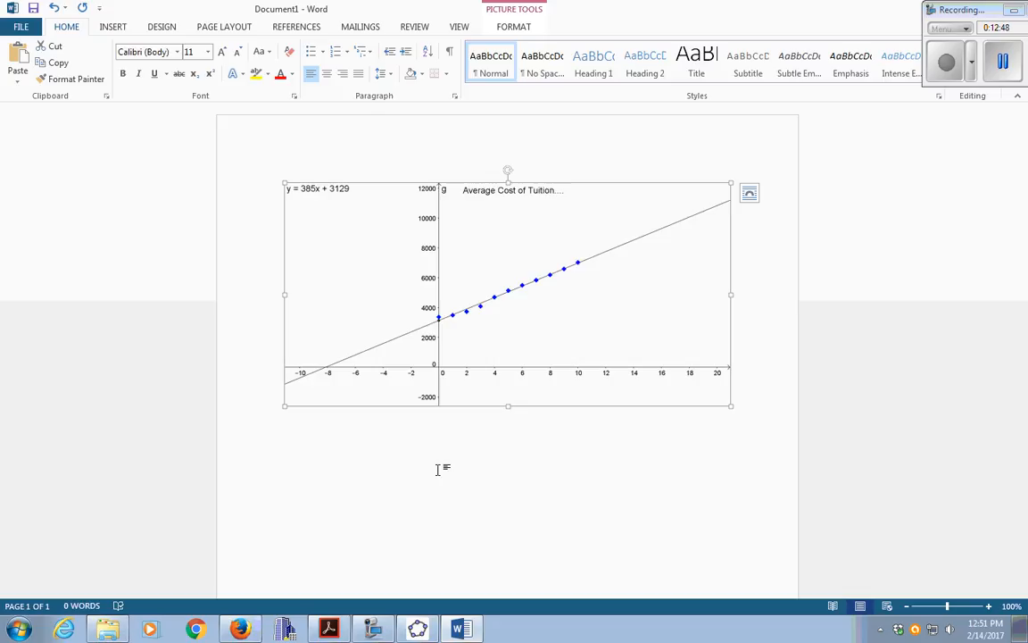
pyautogui.click(763, 464)
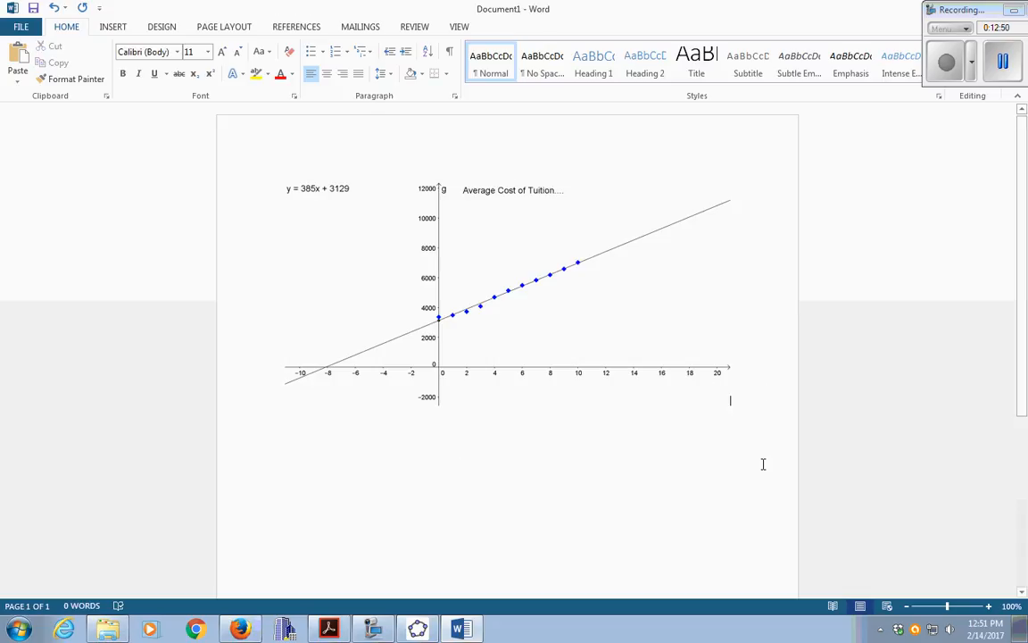